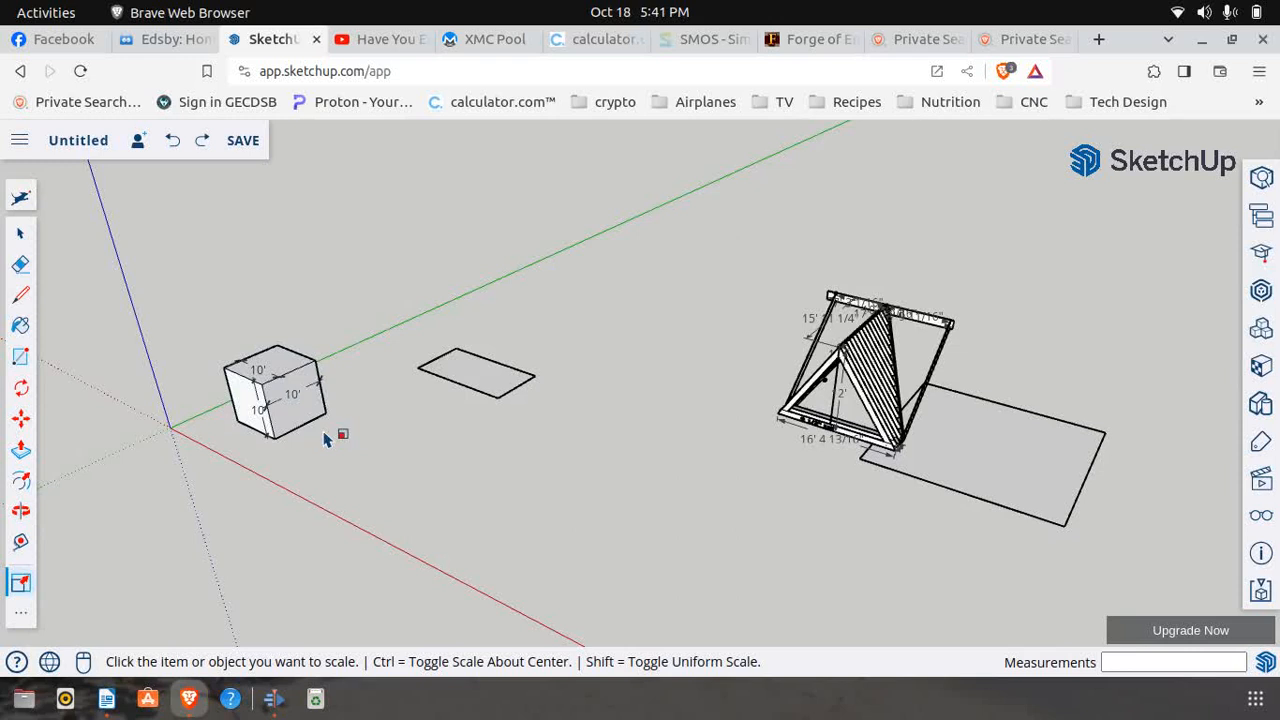
Scale the cube along the red axis by a factor of 2, keeping the opposite face fixed.
left_click(20, 232)
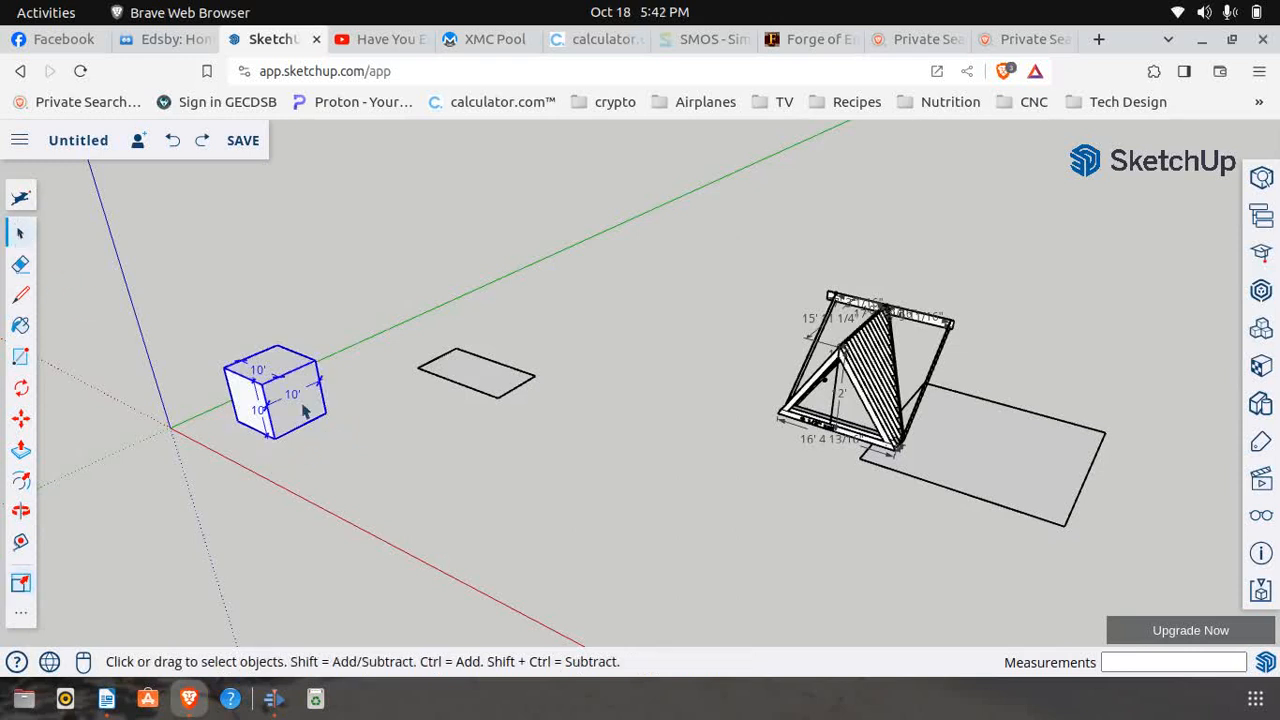
scroll(275, 420, "up", 4)
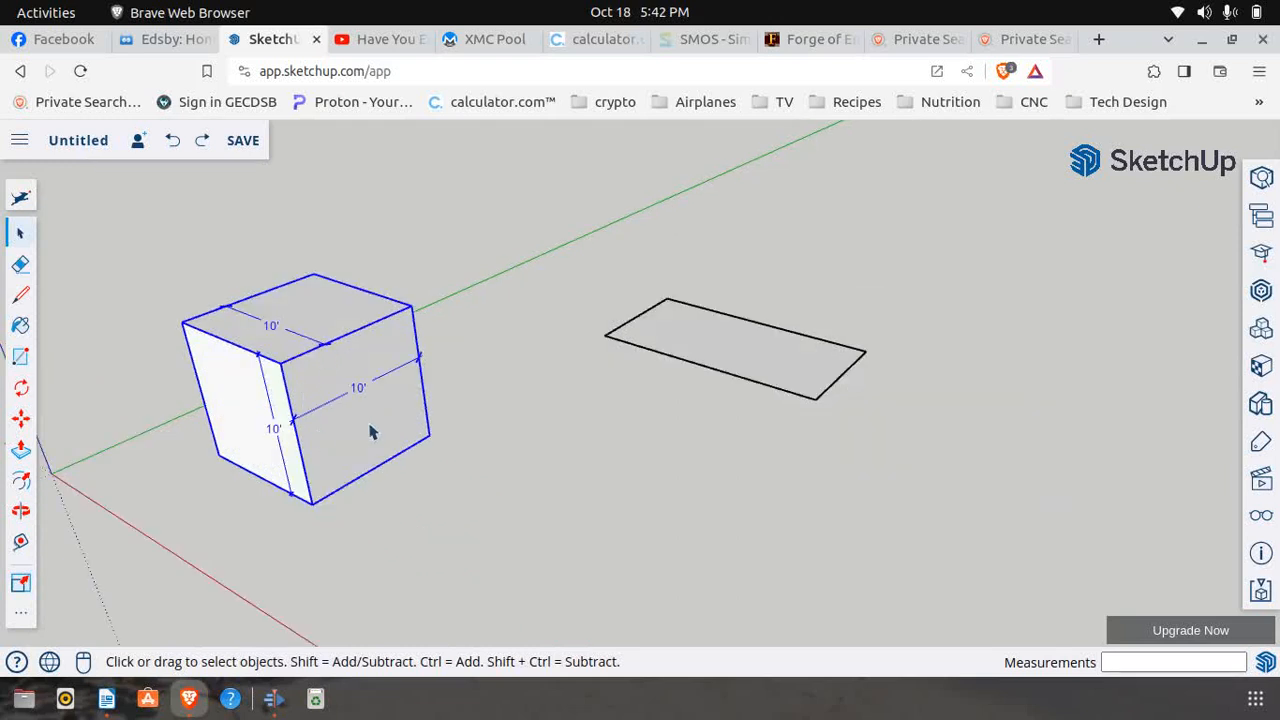
left_click(21, 481)
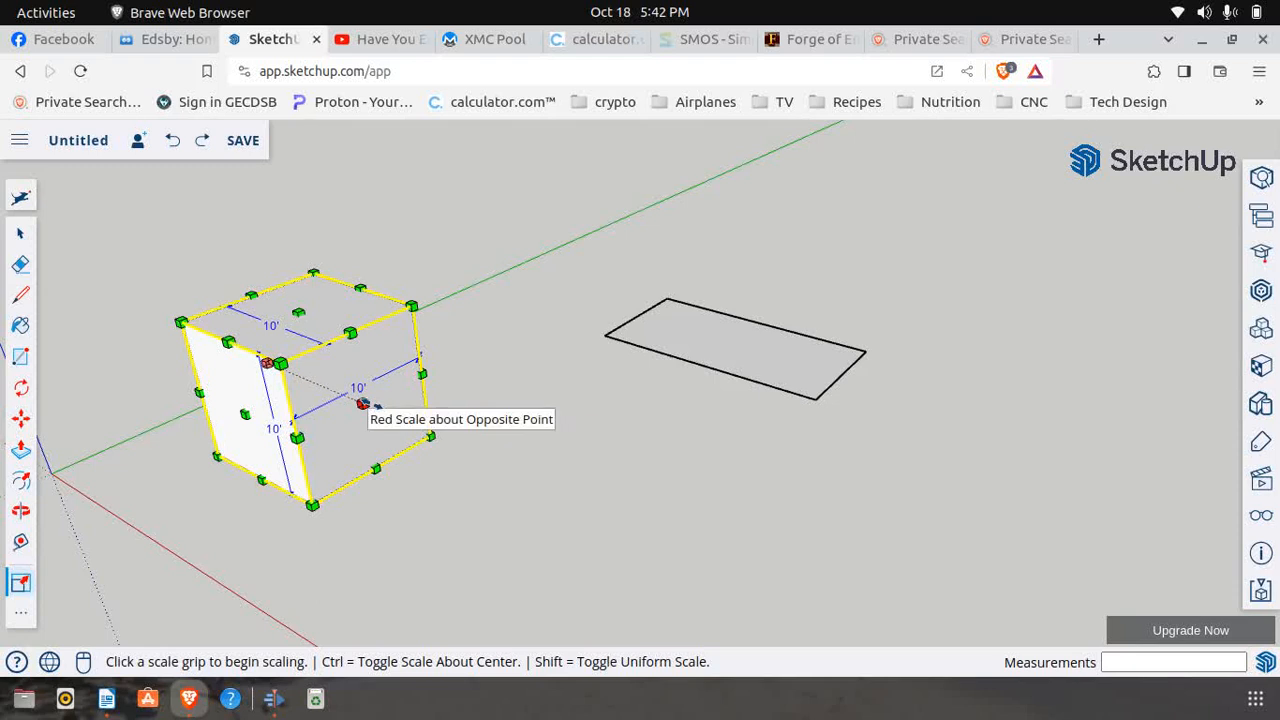
left_click(363, 403)
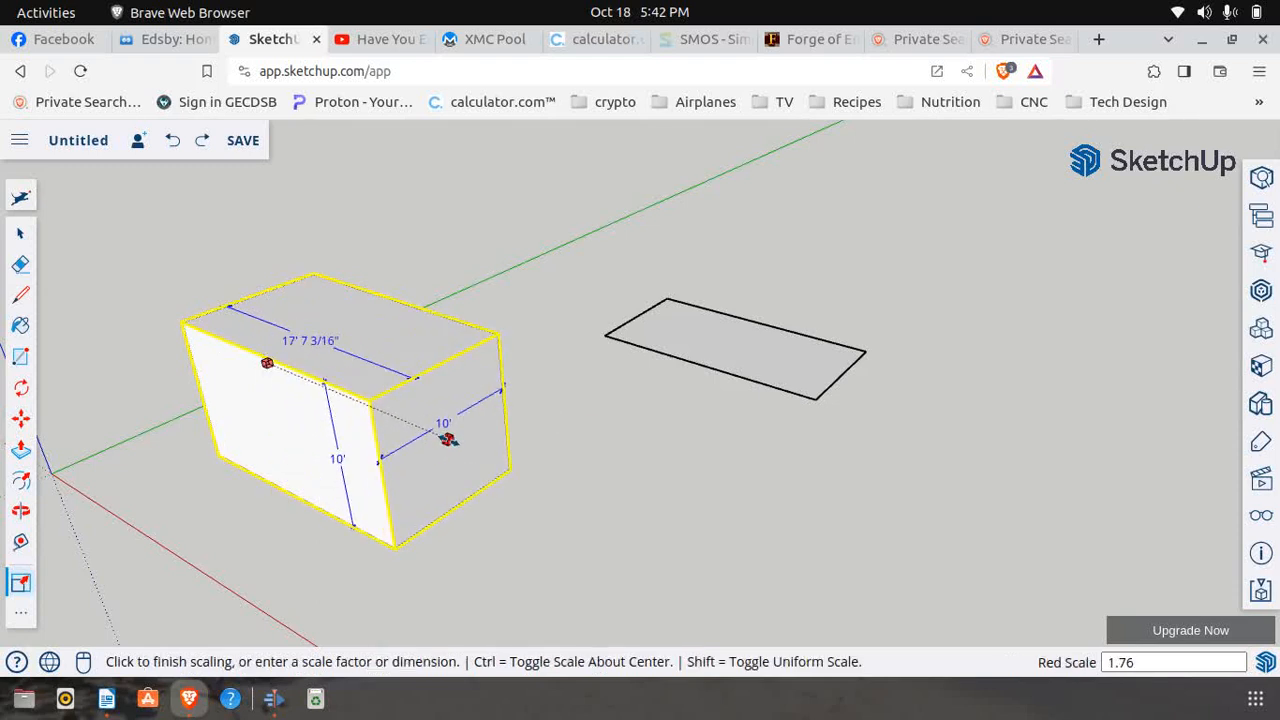
type("2")
key("Return")
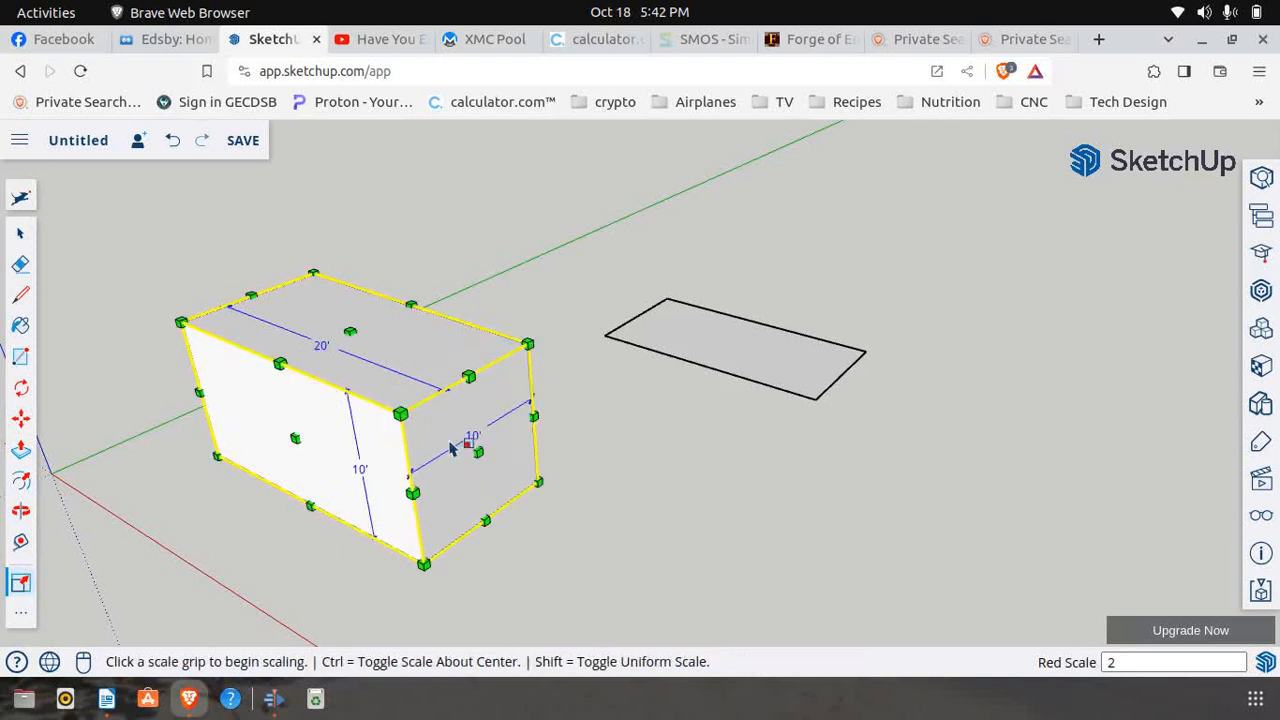
Undo the last scaling of the cube.
left_click(21, 231)
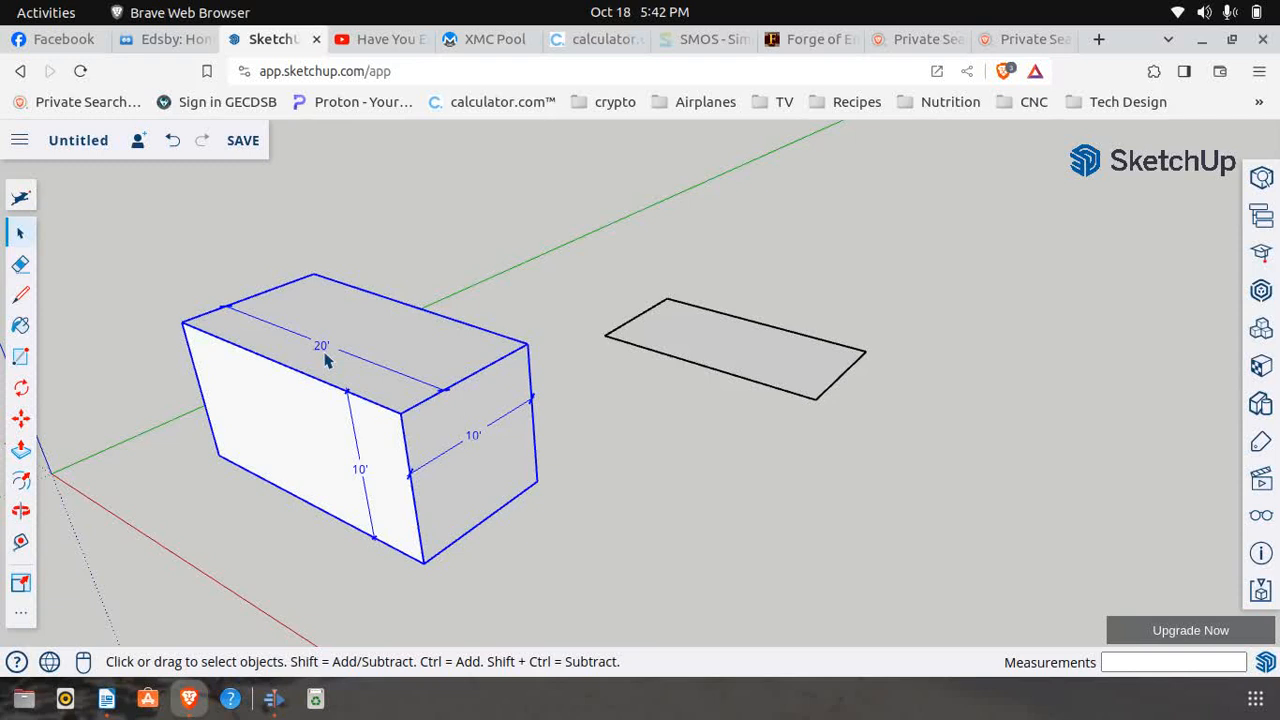
left_click(173, 141)
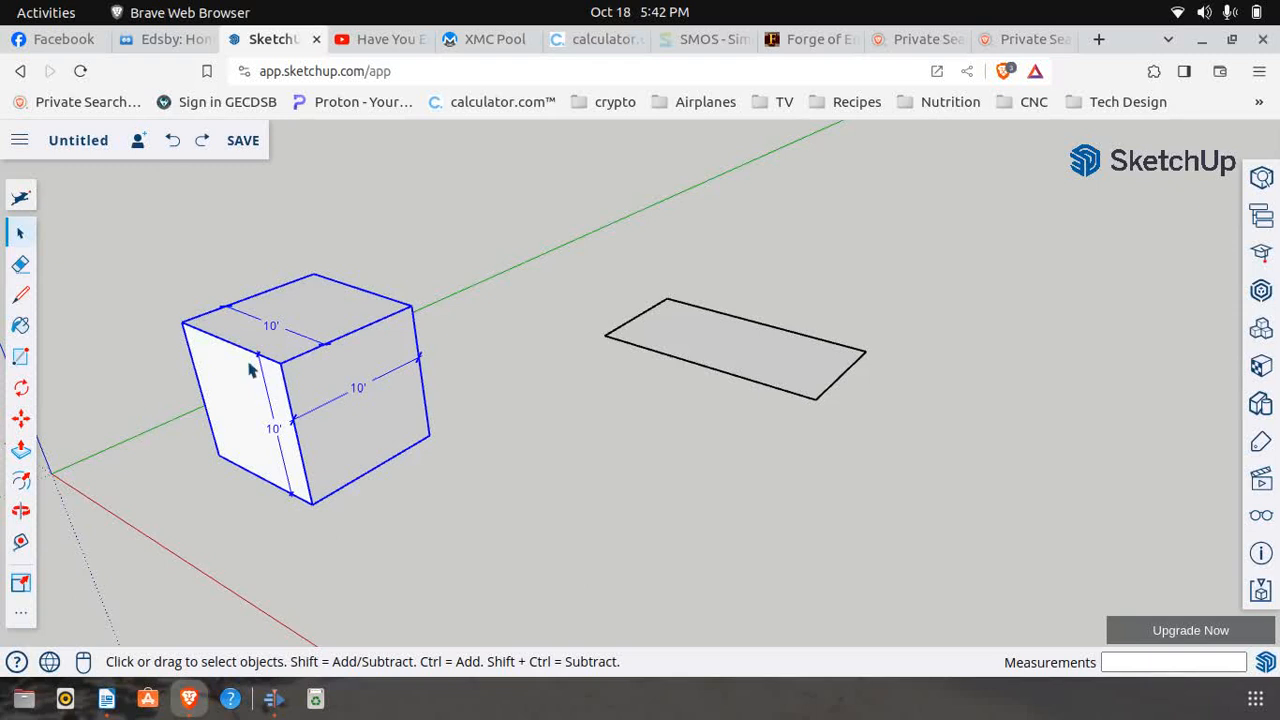
Move the cube by its bottom corner onto the matching corner of the flat rectangle.
left_click(21, 418)
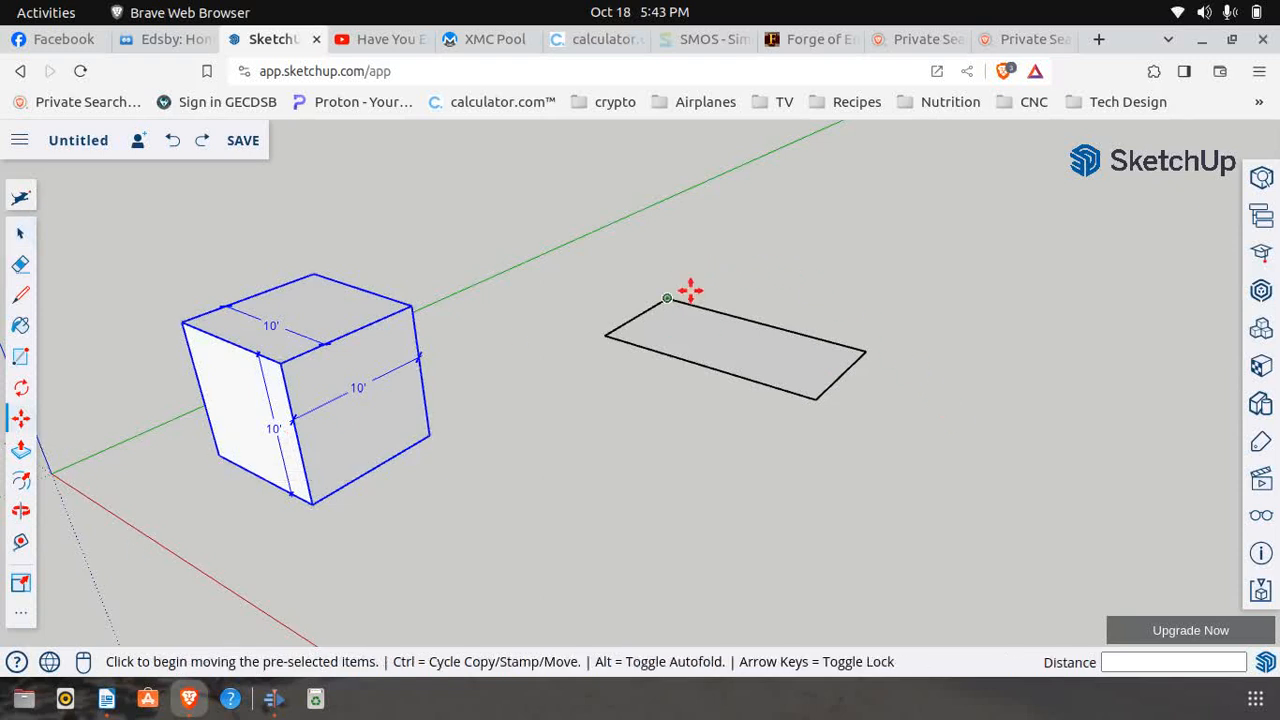
left_click(215, 470)
left_click(605, 337)
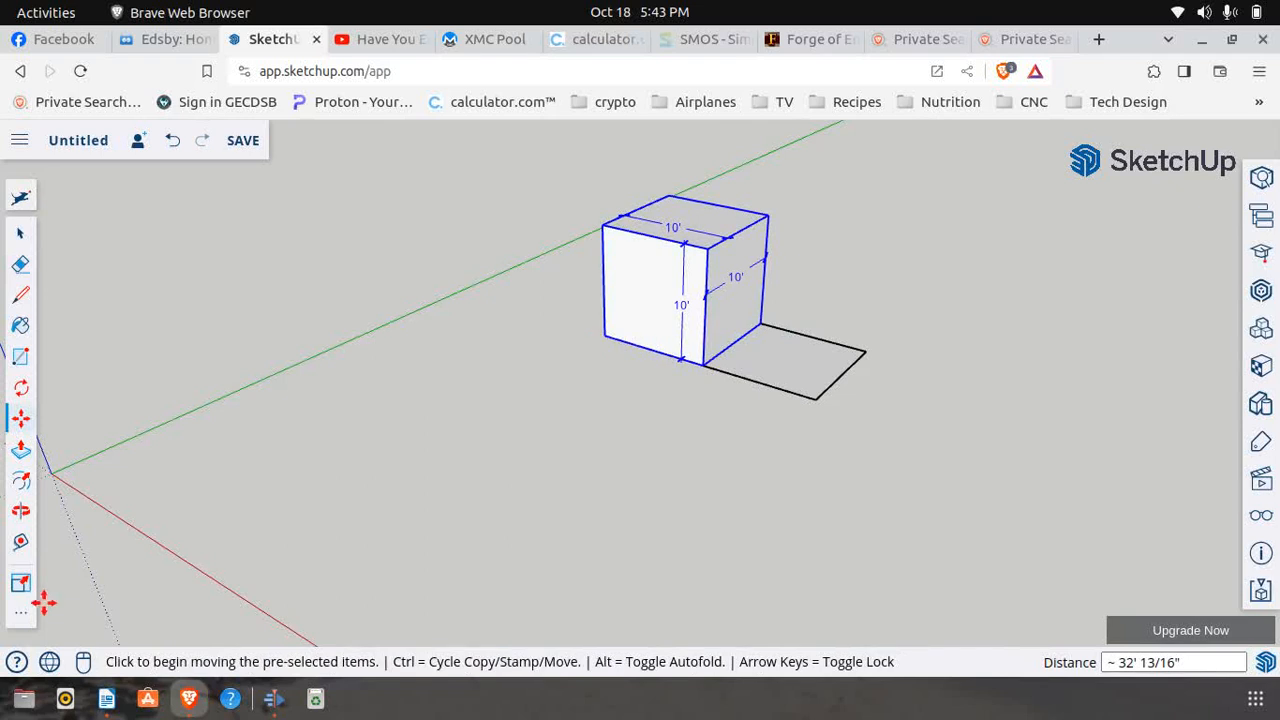
Scale the cube along the red axis by 2.00, snapping its face to the far edge of the rectangle.
left_click(30, 522)
left_click_drag(450, 410, 767, 313)
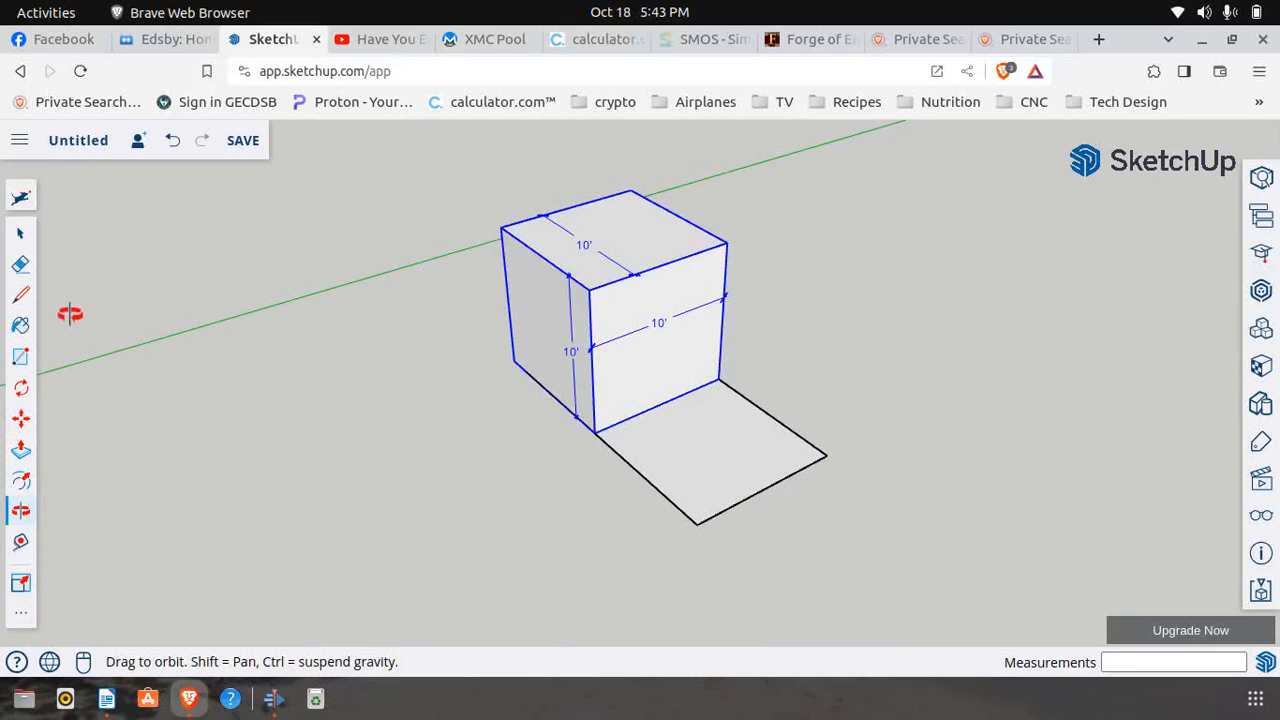
key("s")
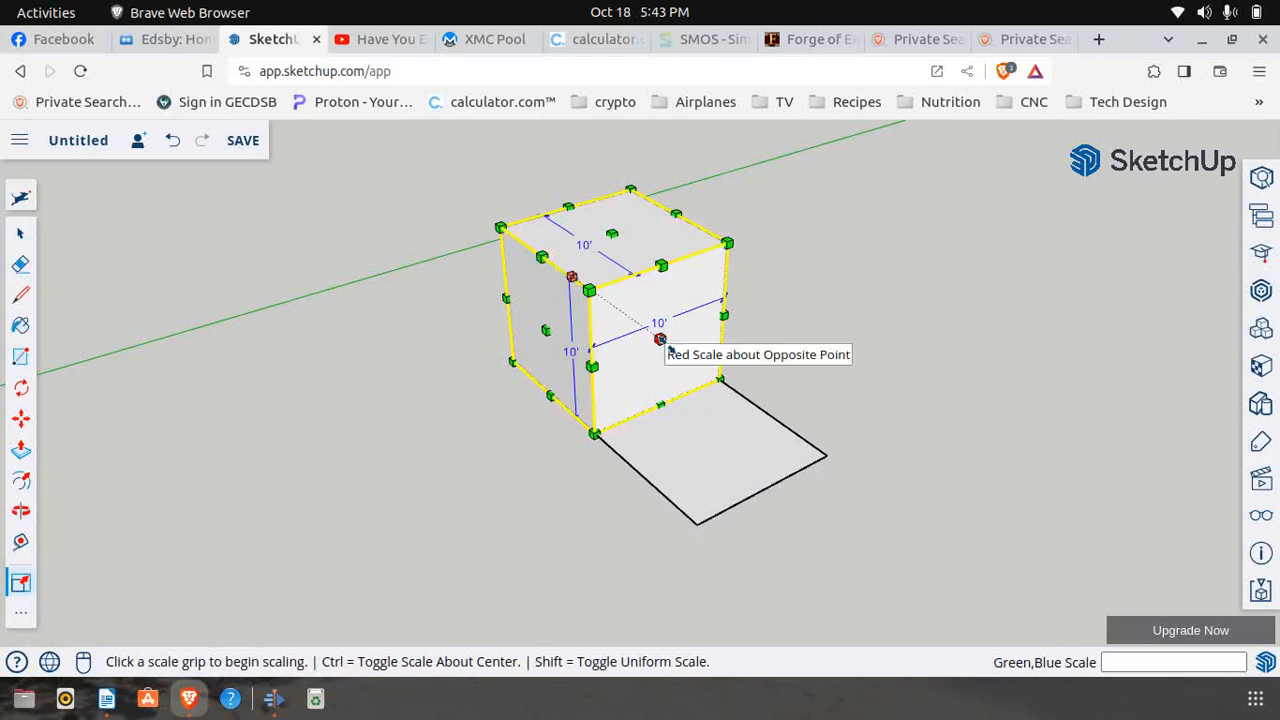
left_click(660, 341)
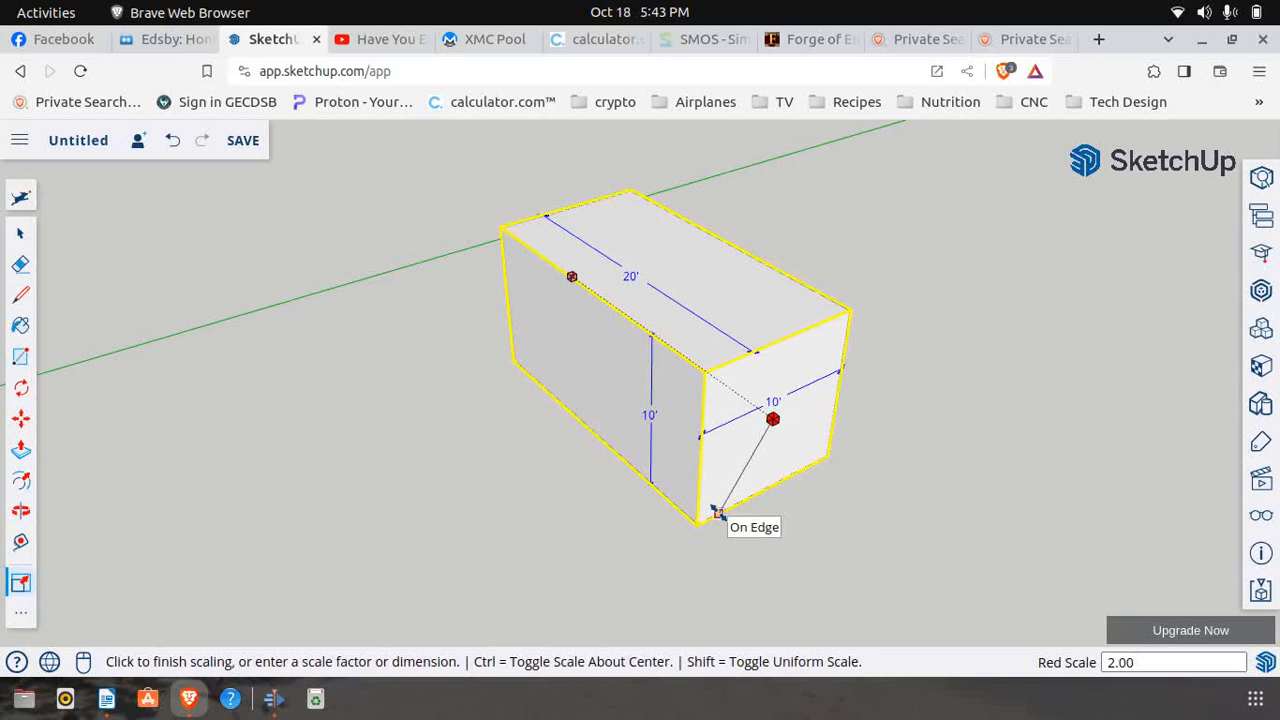
left_click(716, 514)
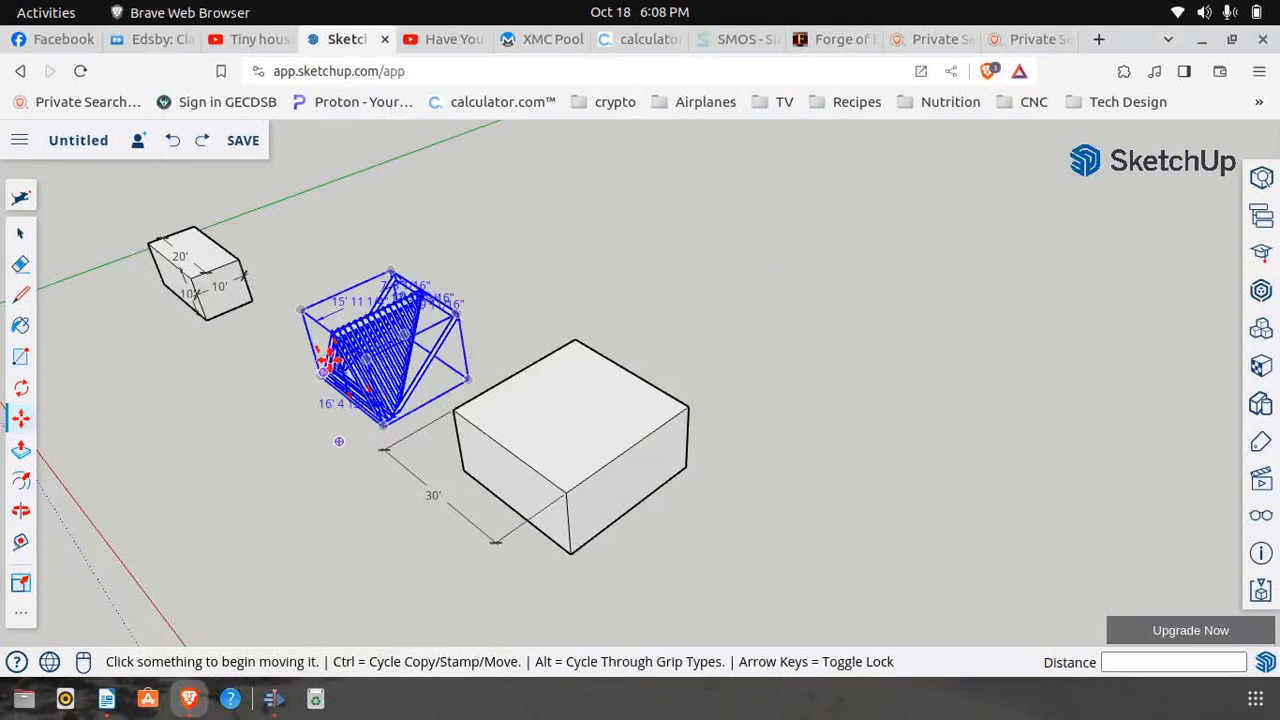
Examine the base width dimension of the A-frame and the front length dimension of the large box.
scroll(325, 356, "up", 1)
scroll(325, 356, "up", 3)
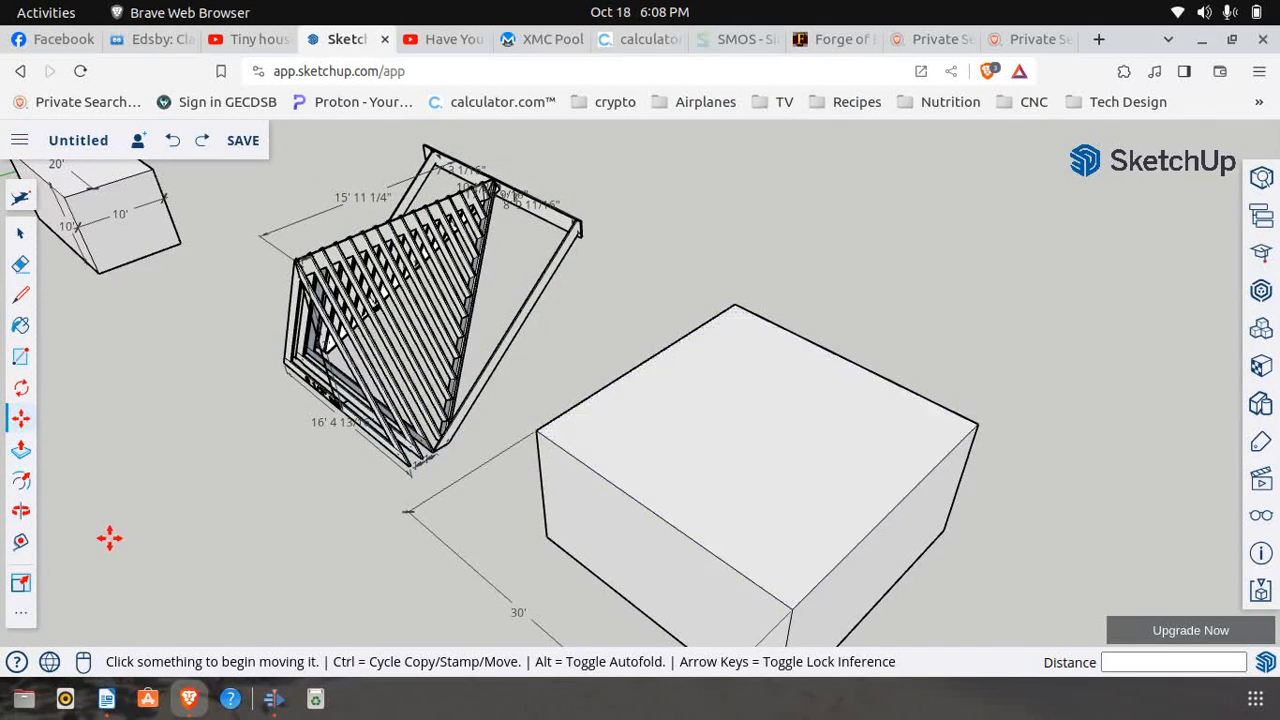
left_click(20, 513)
left_click_drag(234, 462, 381, 445)
scroll(509, 483, "up", 4)
scroll(425, 437, "up", 1)
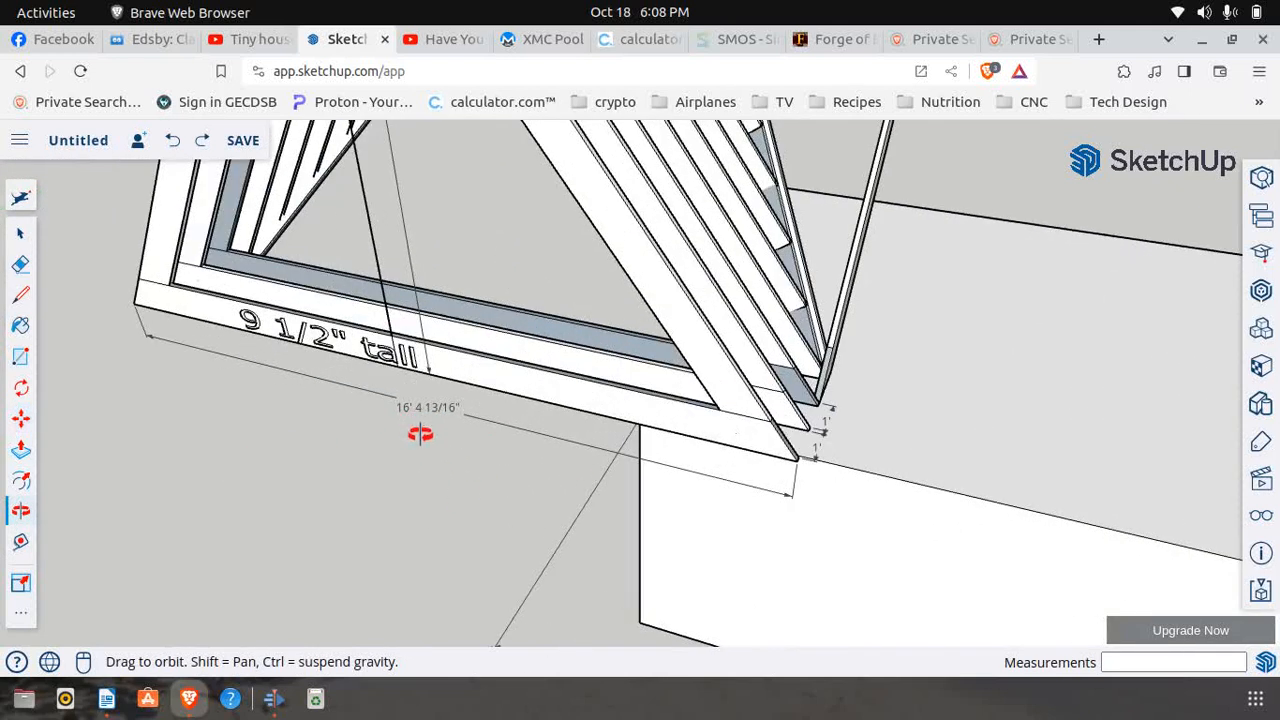
scroll(266, 417, "down", 5)
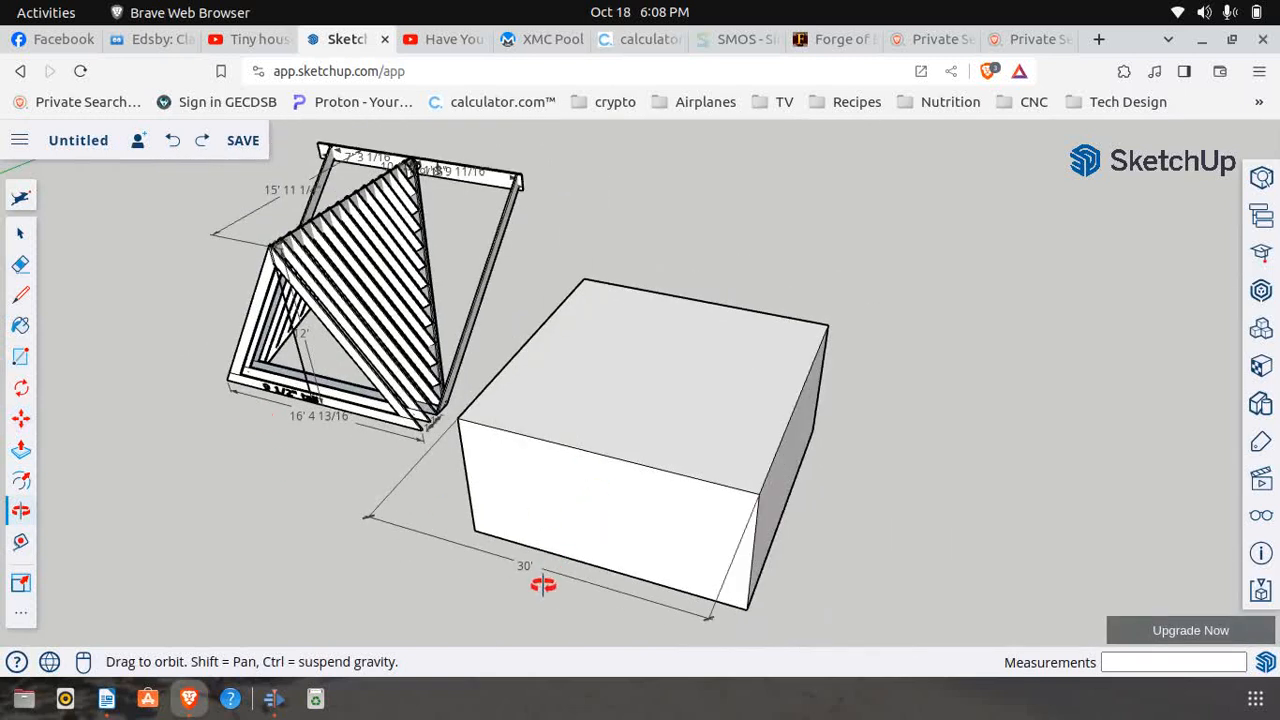
scroll(535, 578, "up", 3)
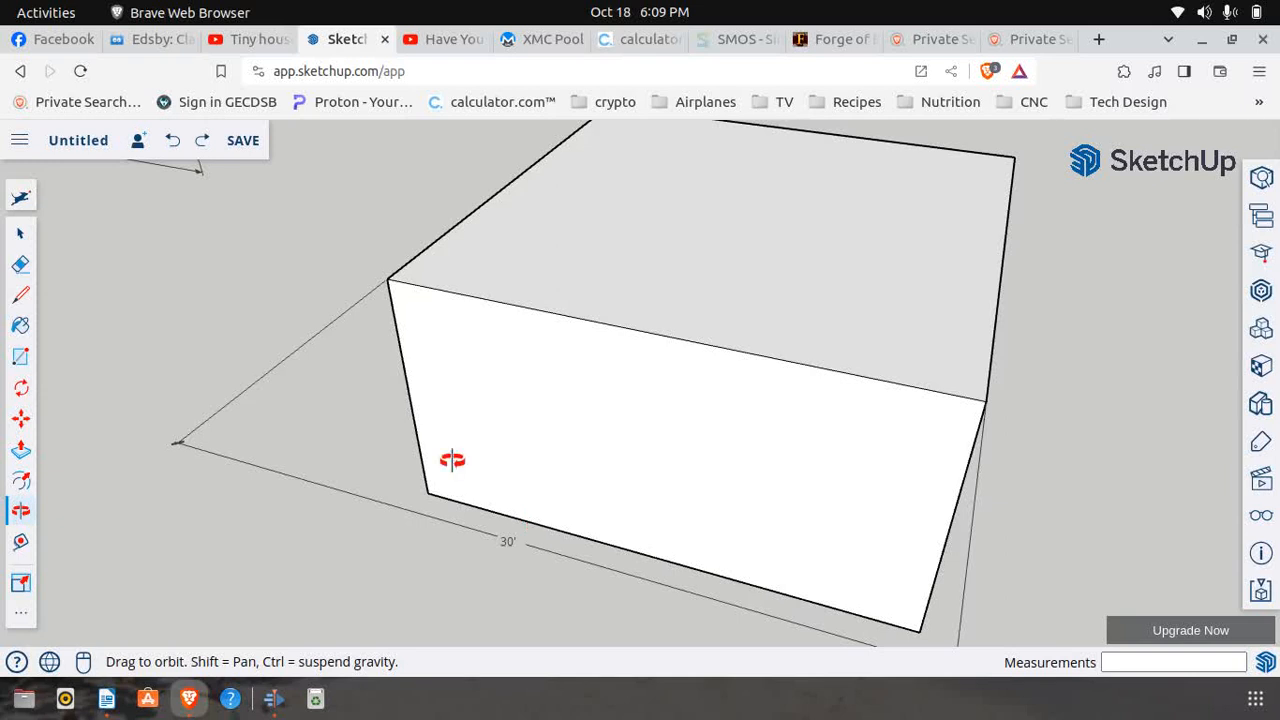
left_click_drag(628, 425, 577, 421)
scroll(577, 421, "down", 3)
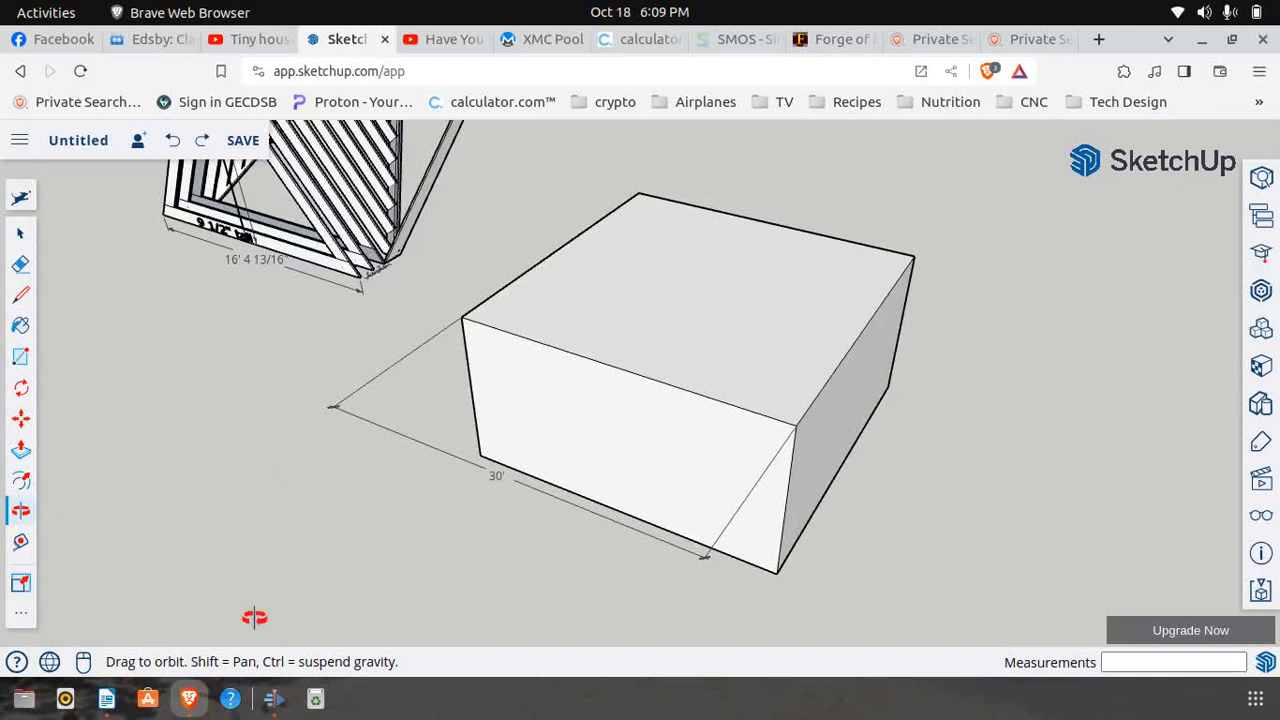
Switch to LibreOffice Writer and read the notes on converting both lengths to decimal inches and calculating the scale factor.
left_click(107, 698)
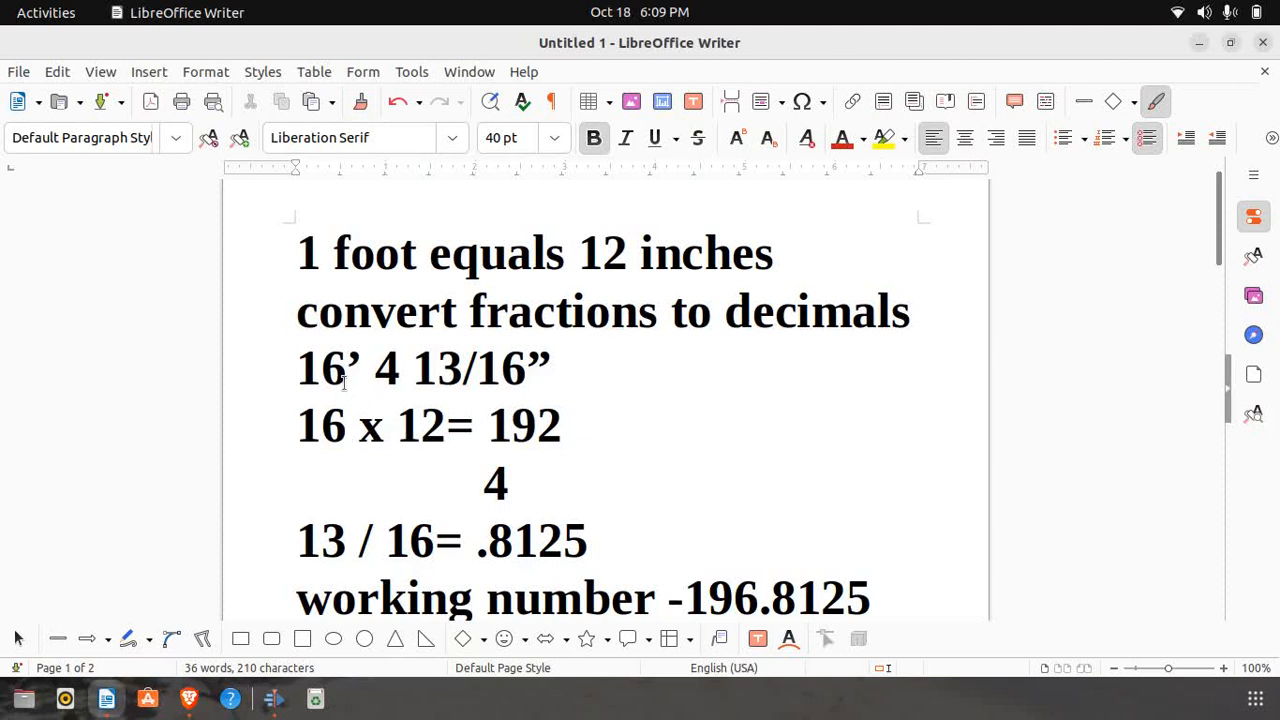
scroll(741, 403, "down", 1)
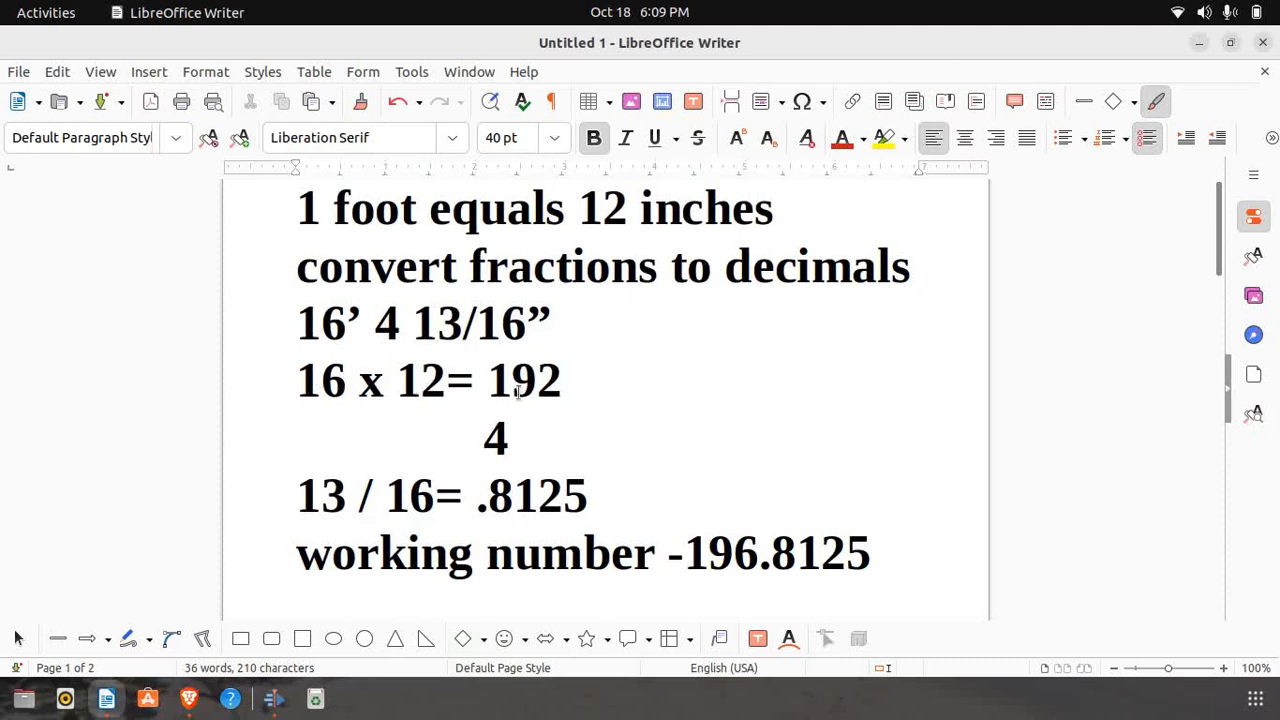
scroll(587, 420, "down", 1)
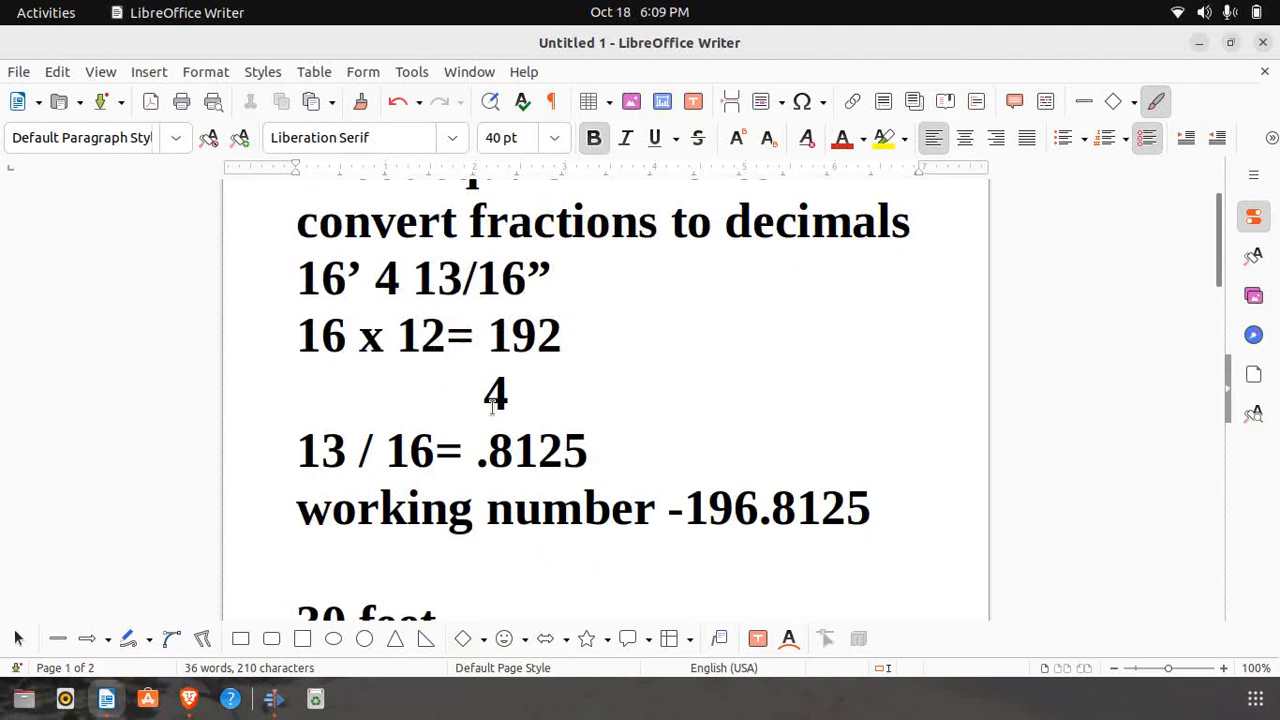
scroll(494, 403, "down", 1)
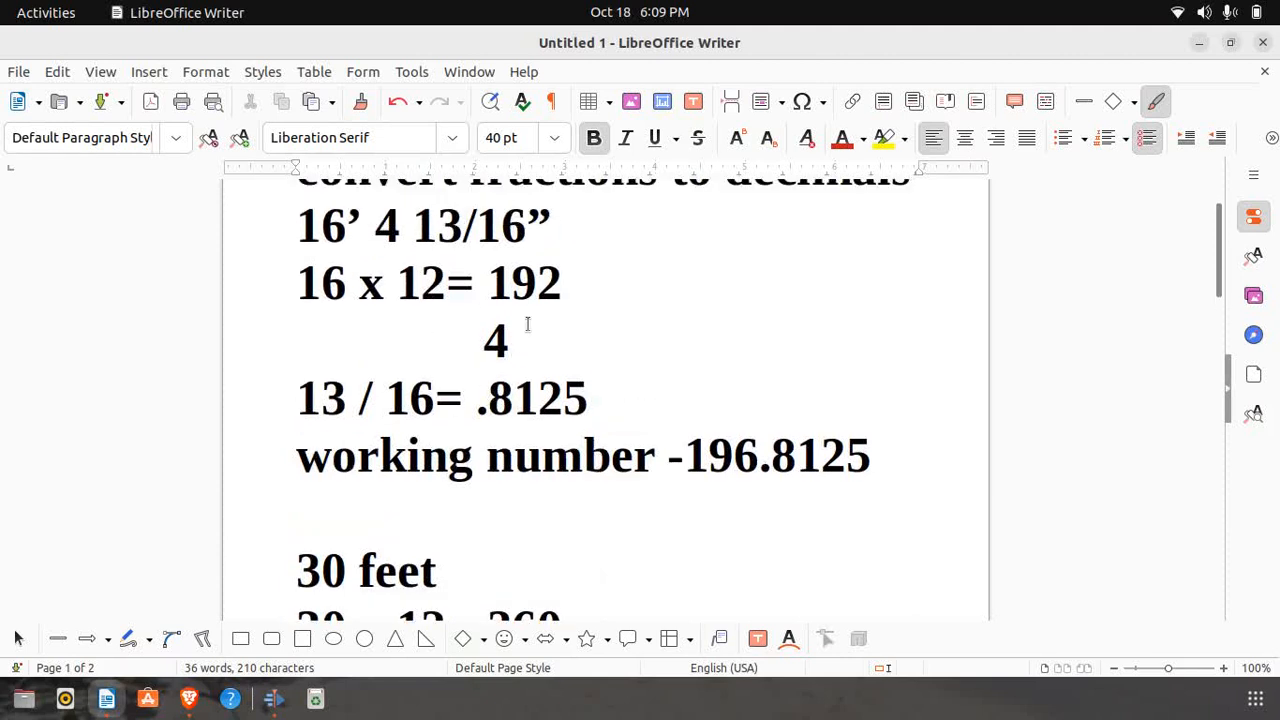
scroll(614, 429, "down", 1)
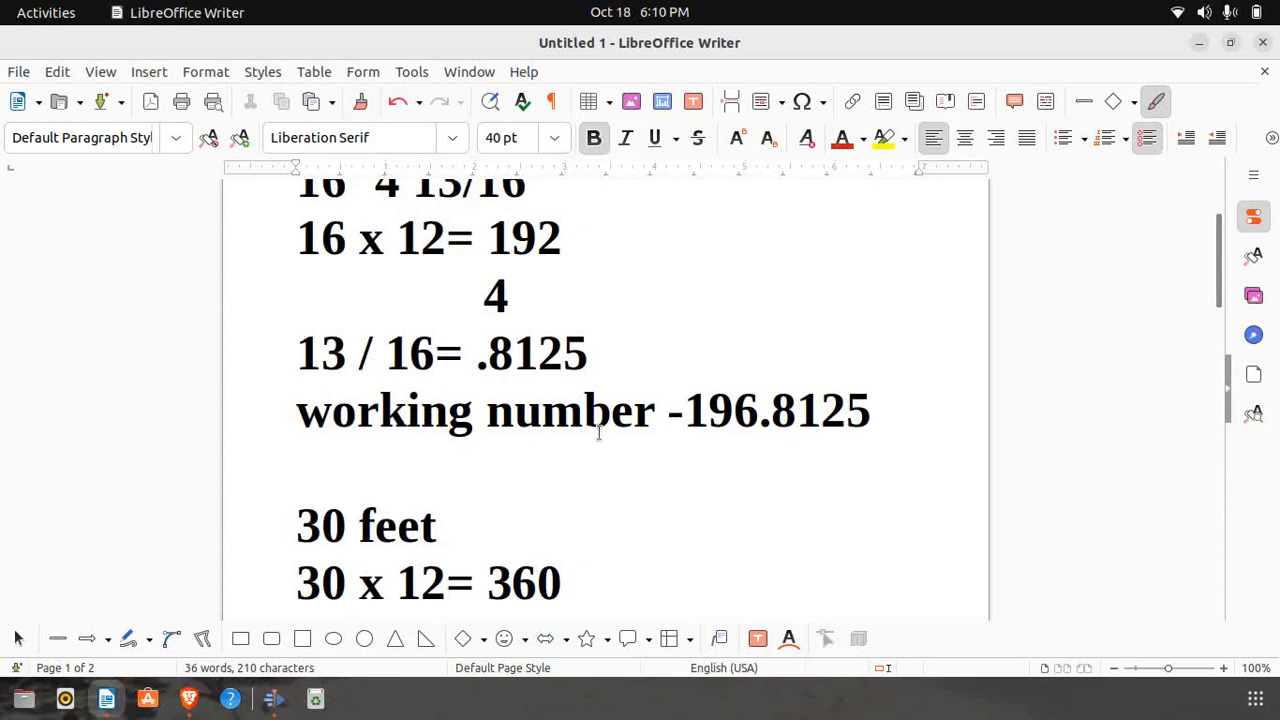
scroll(599, 432, "down", 2)
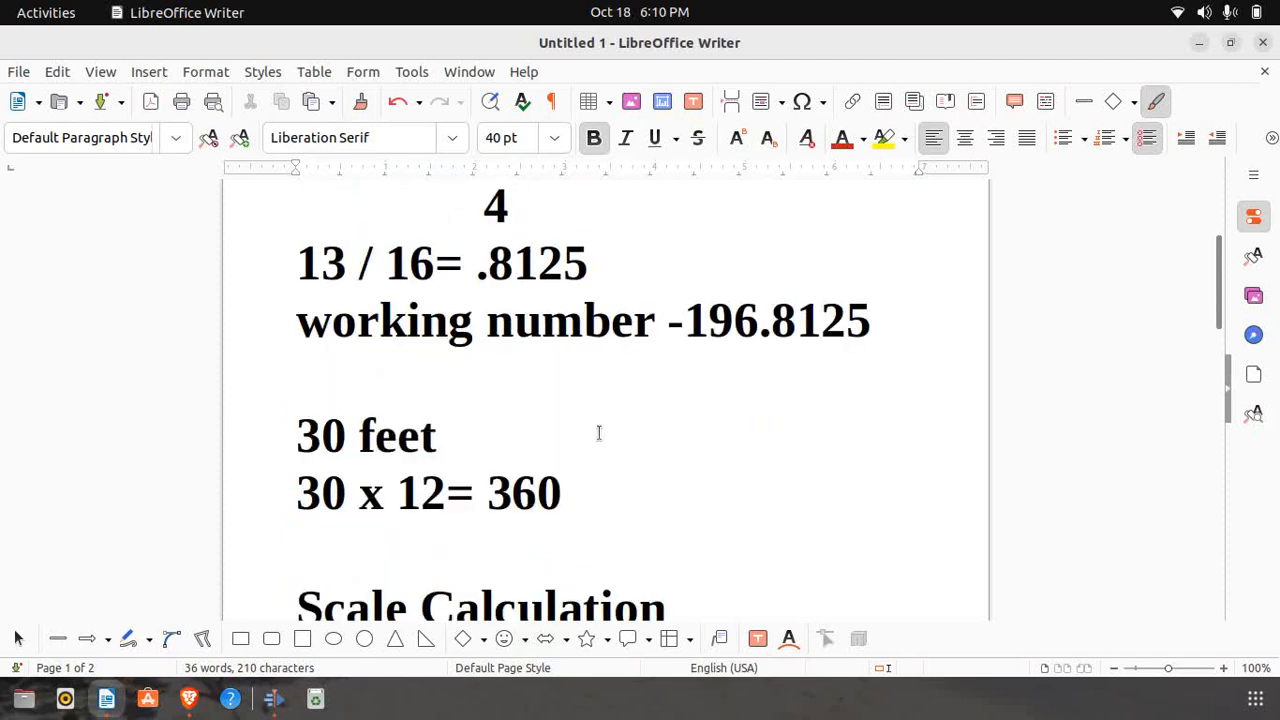
scroll(579, 500, "down", 1)
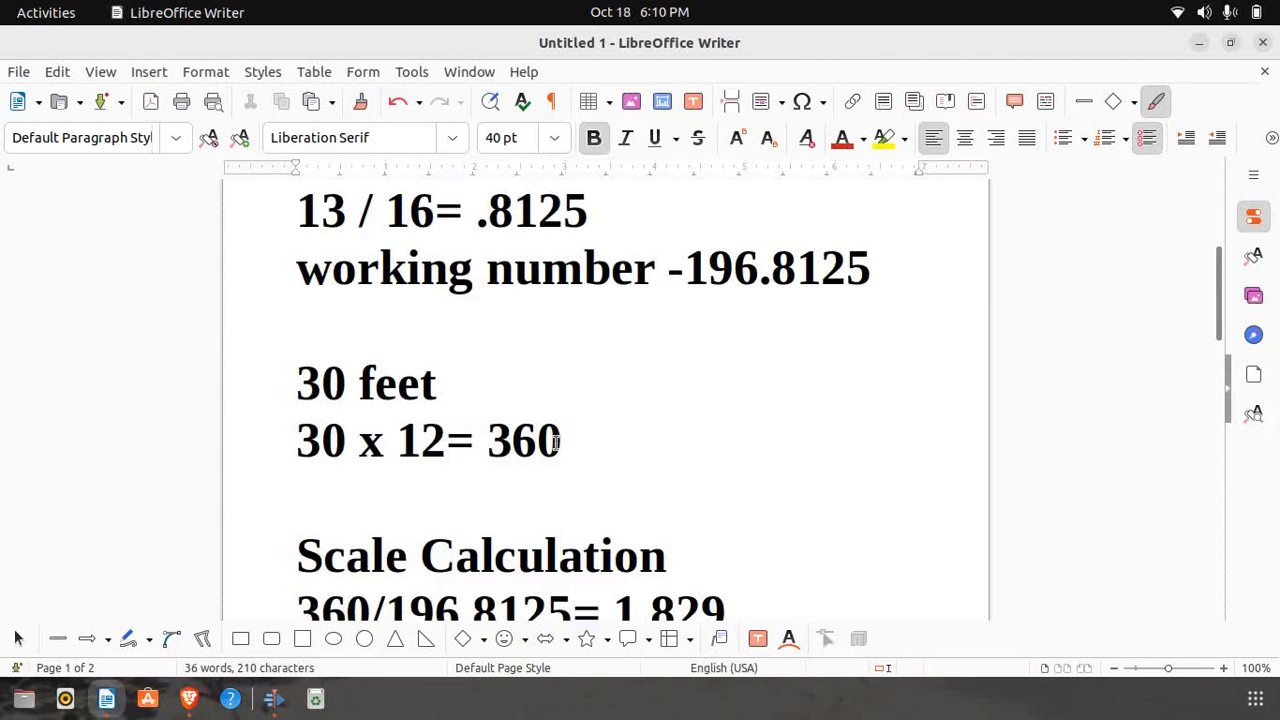
scroll(577, 423, "down", 1)
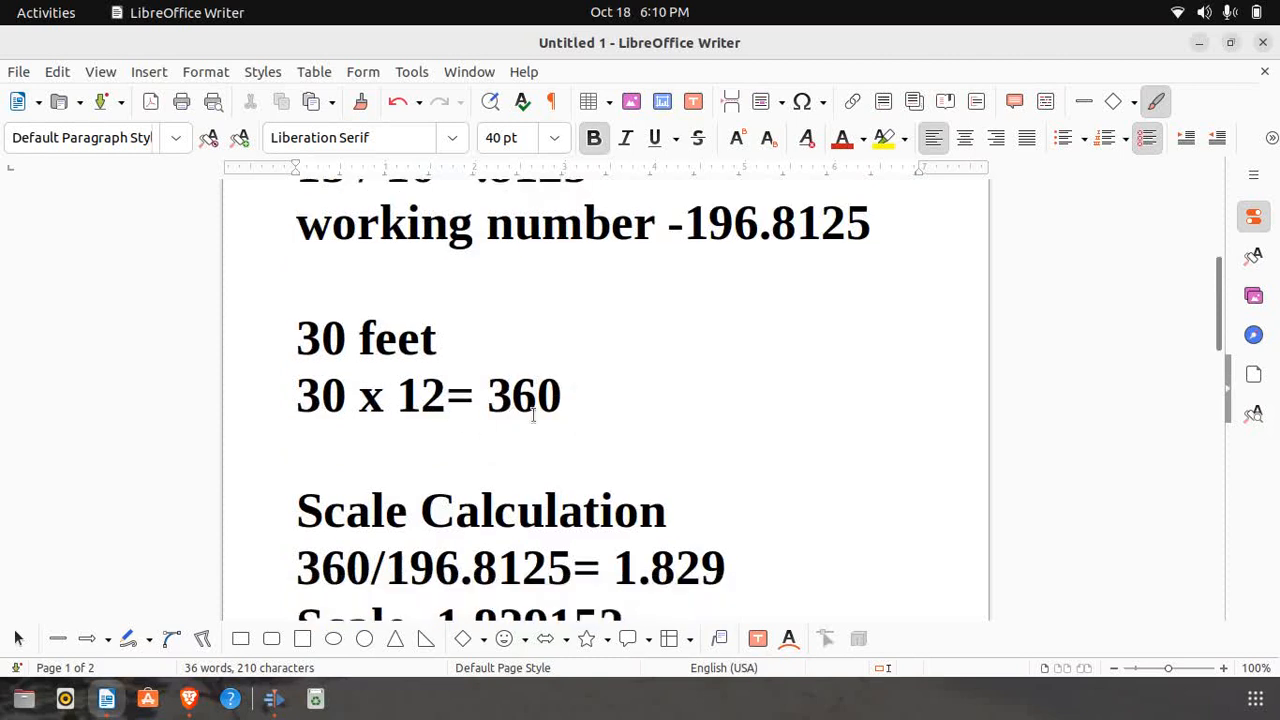
scroll(600, 409, "down", 1)
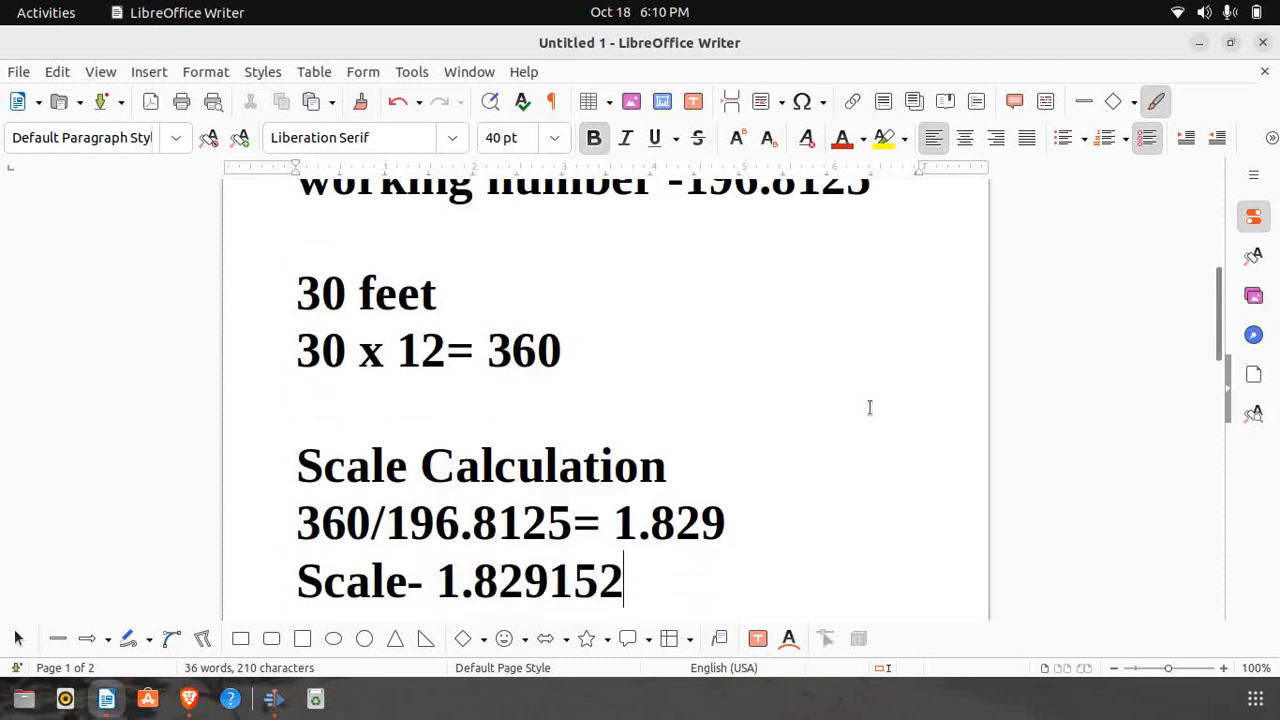
scroll(869, 407, "down", 1)
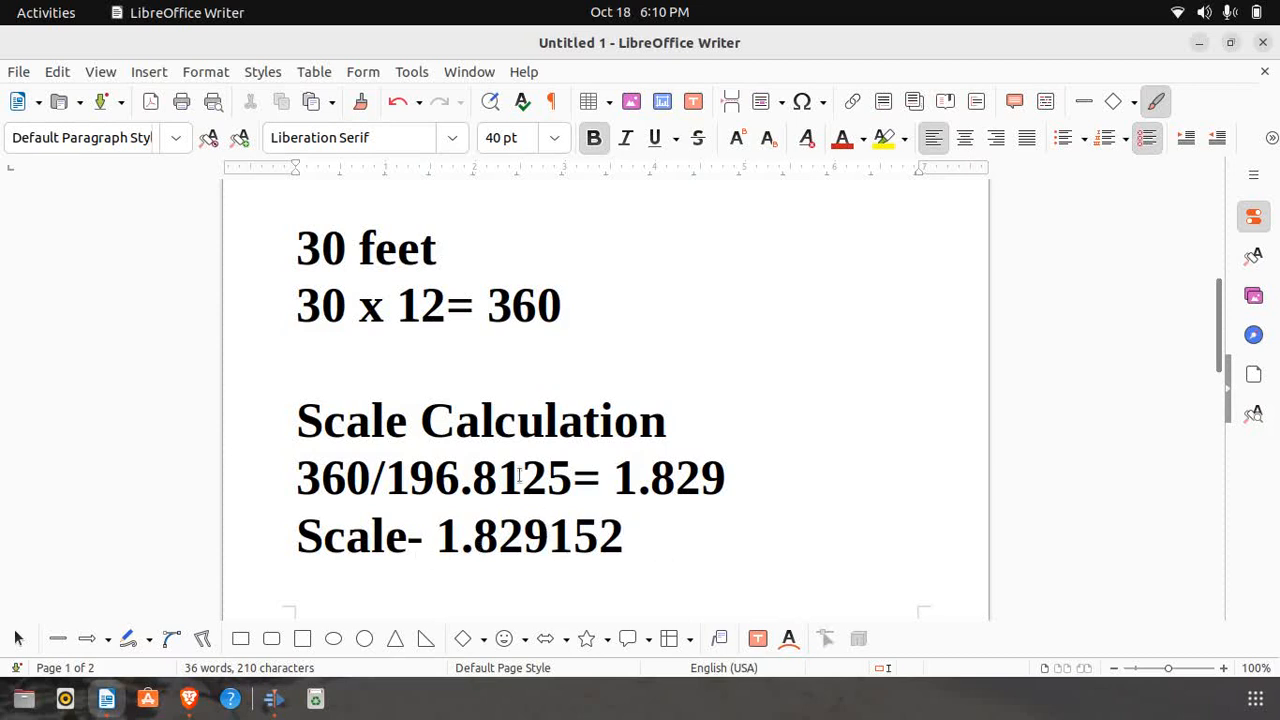
Check the scale factor division on the calculator.com page in Brave and compare it with the Writer notes.
left_click(187, 700)
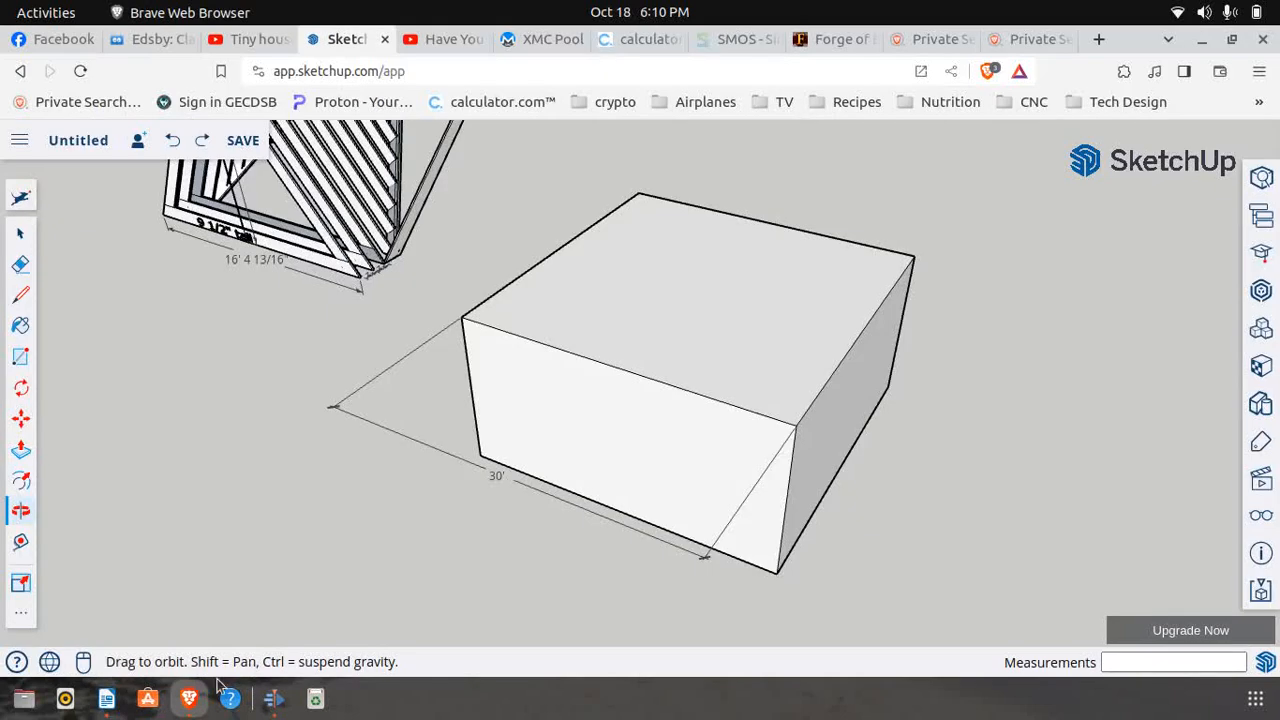
left_click(645, 39)
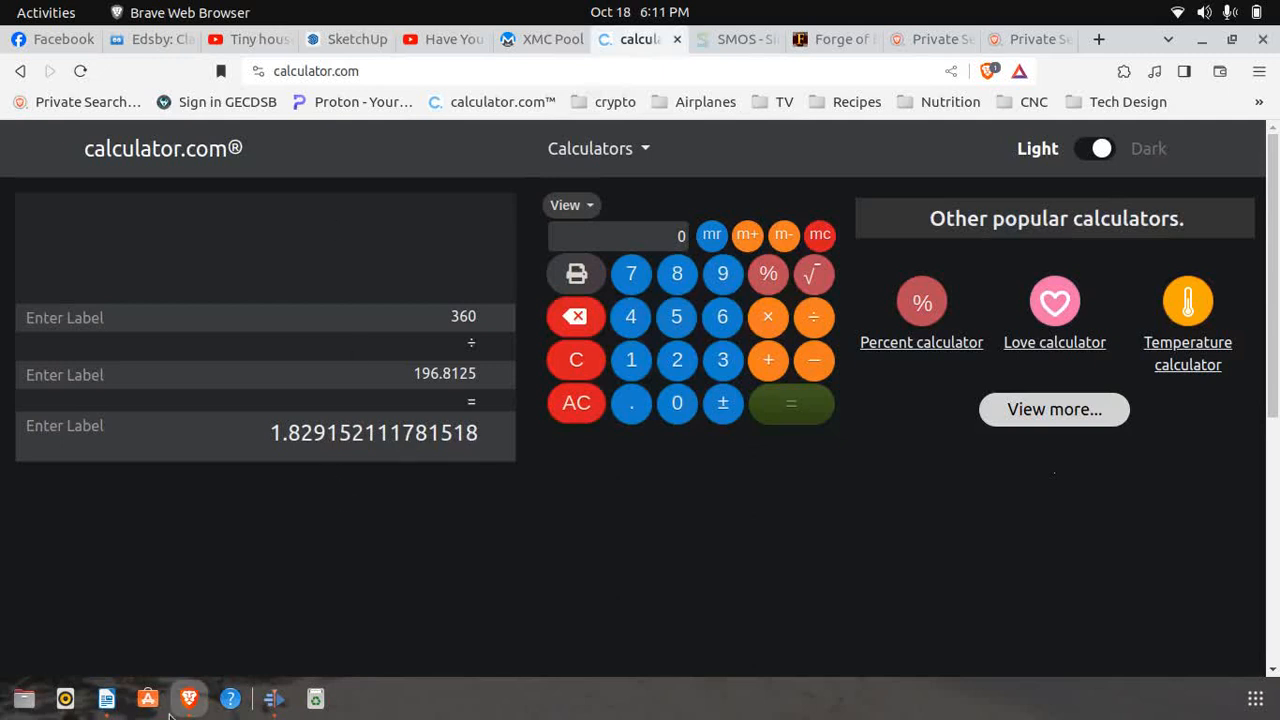
left_click(108, 699)
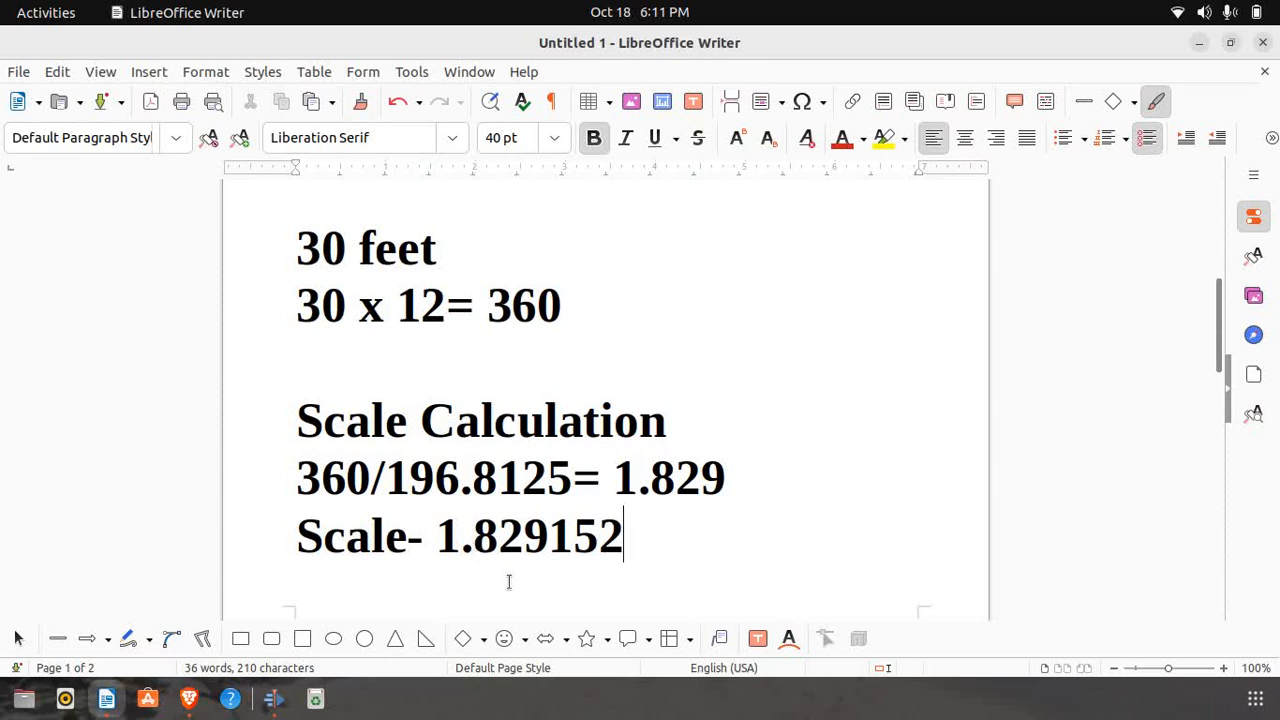
Return to the SketchUp model in Brave and scale the A-frame along the red axis by a factor of 1.829152.
left_click(189, 703)
left_click(355, 50)
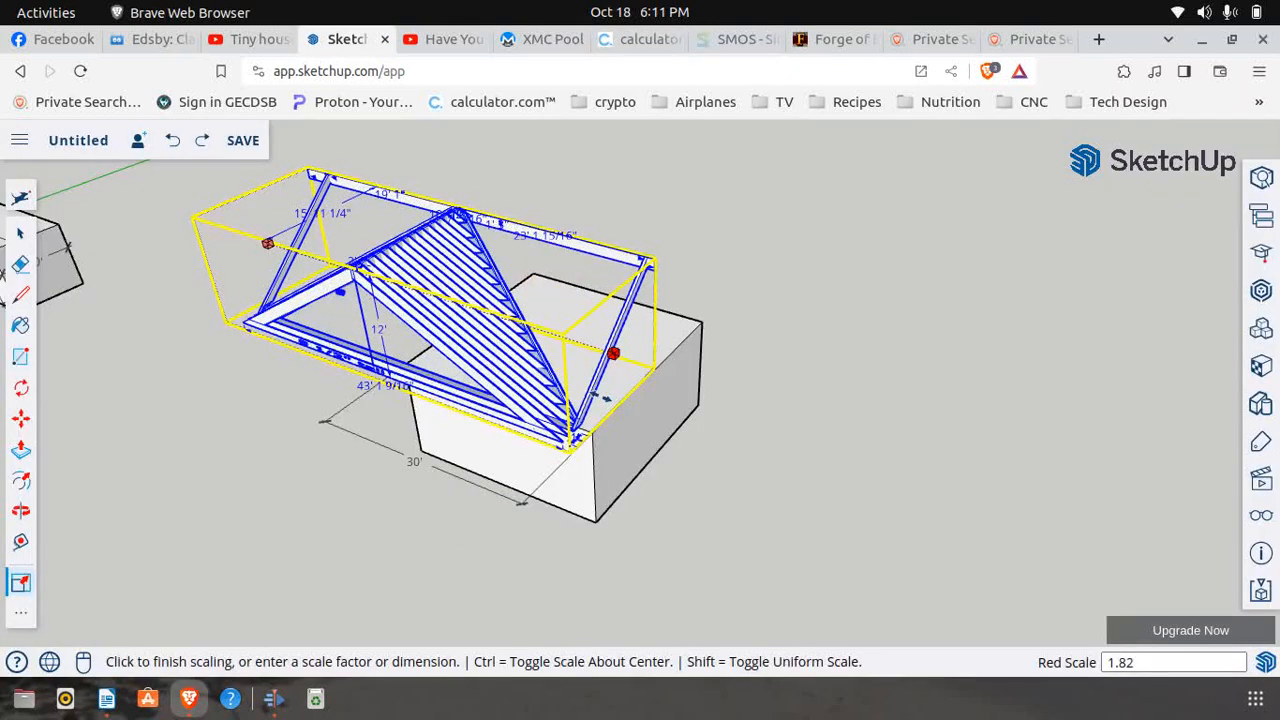
type("1.829152")
key("Return")
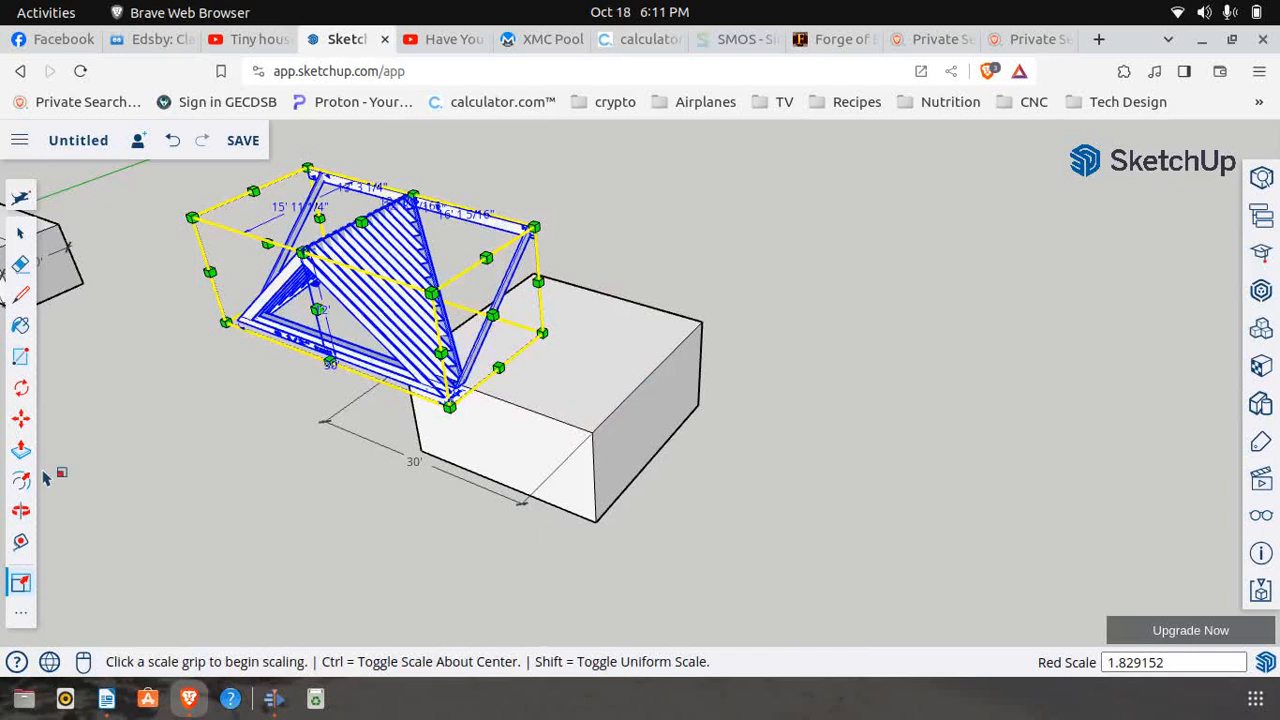
Deselect the A-frame and inspect its base width dimension against the length dimension of the large box.
left_click(19, 236)
left_click(215, 474)
scroll(338, 367, "up", 3)
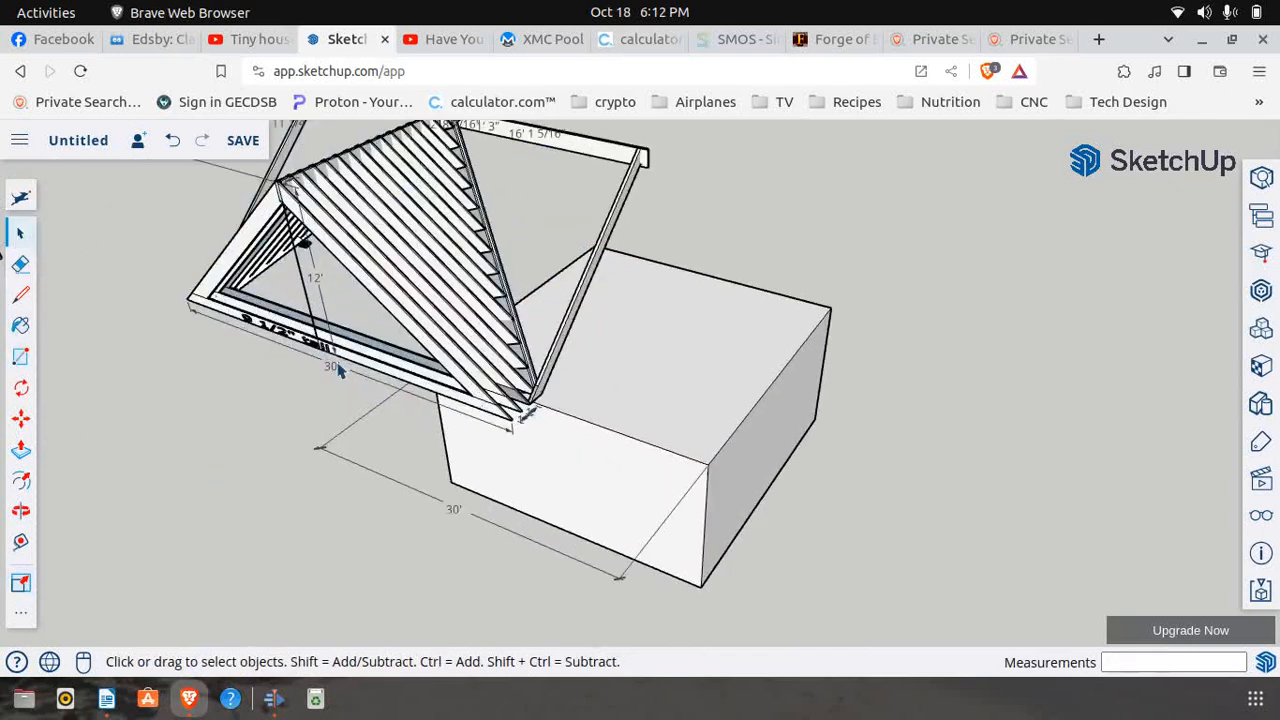
scroll(330, 368, "up", 4)
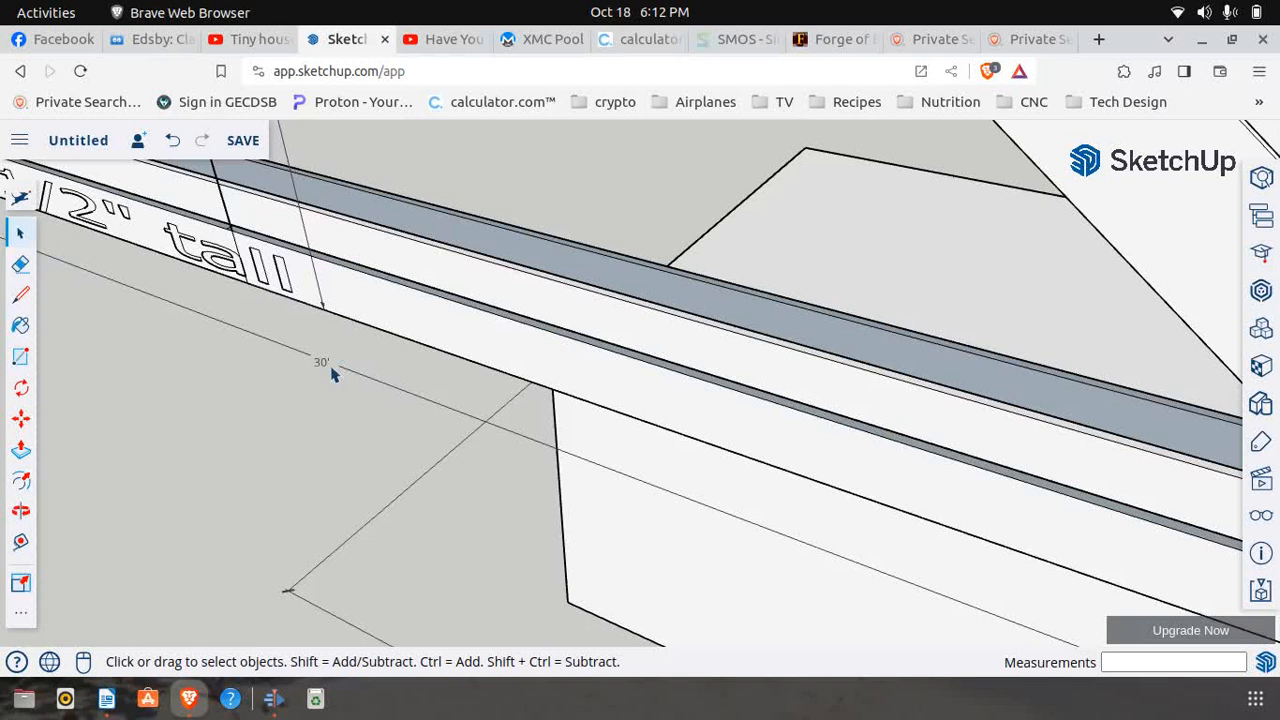
Try to move the A-frame by its lower front corner onto the matching top corner of the 30' box.
scroll(592, 367, "down", 3)
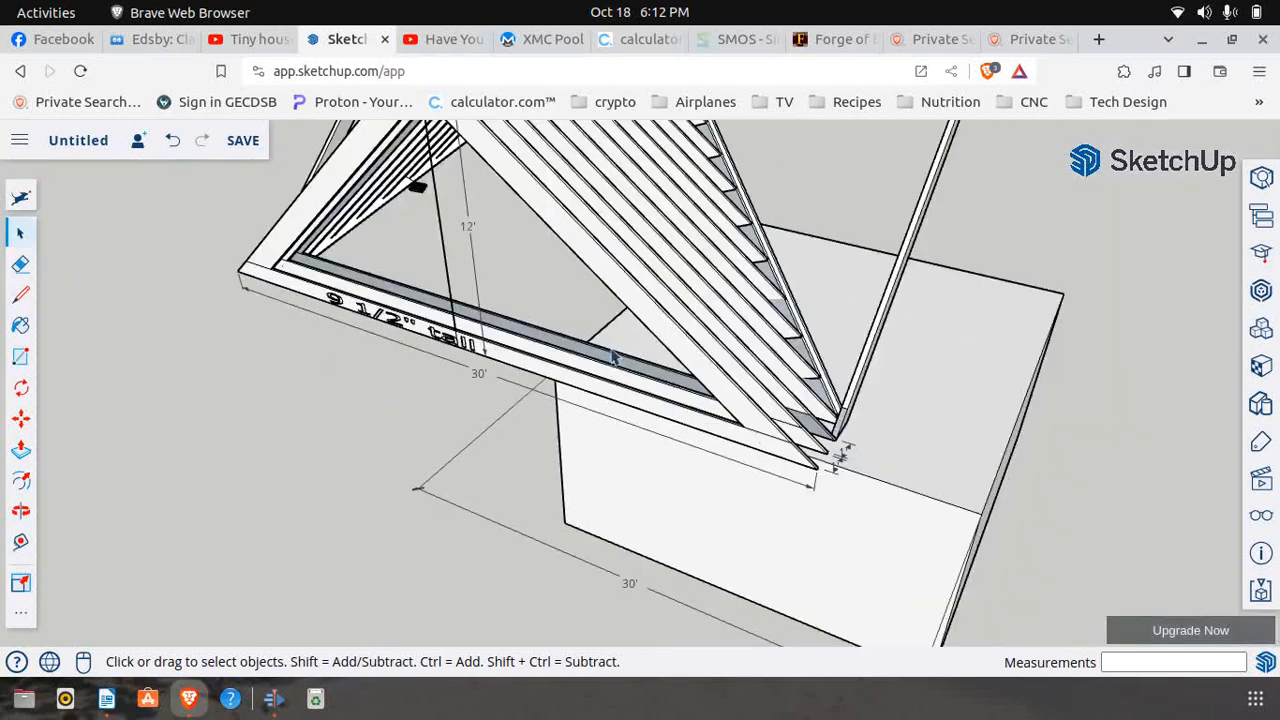
scroll(592, 342, "down", 2)
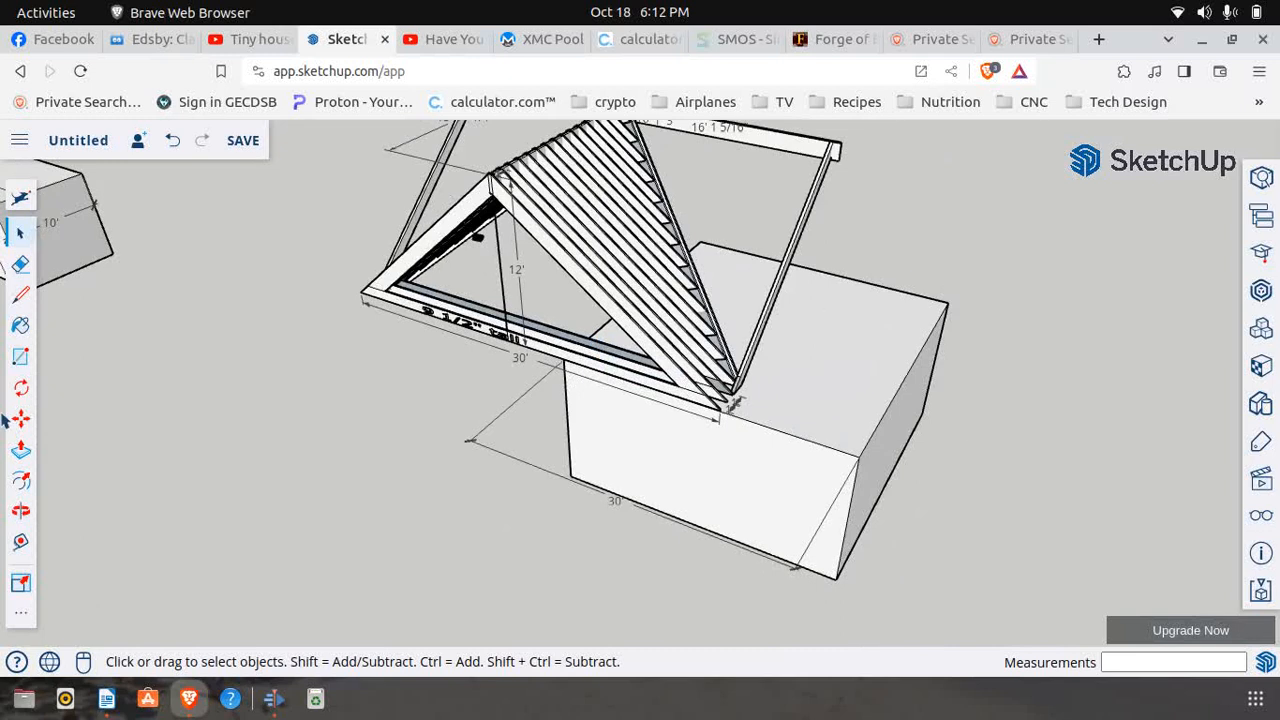
left_click(33, 421)
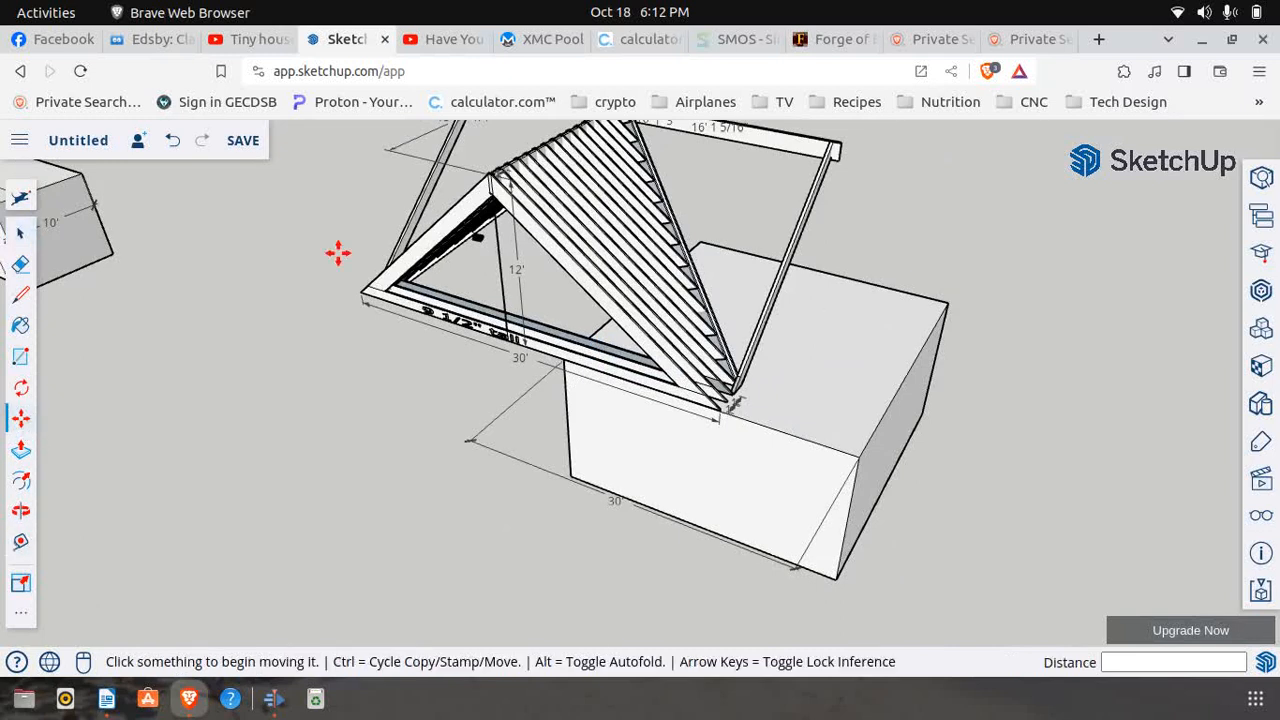
scroll(360, 260, "up", 4)
scroll(350, 362, "up", 2)
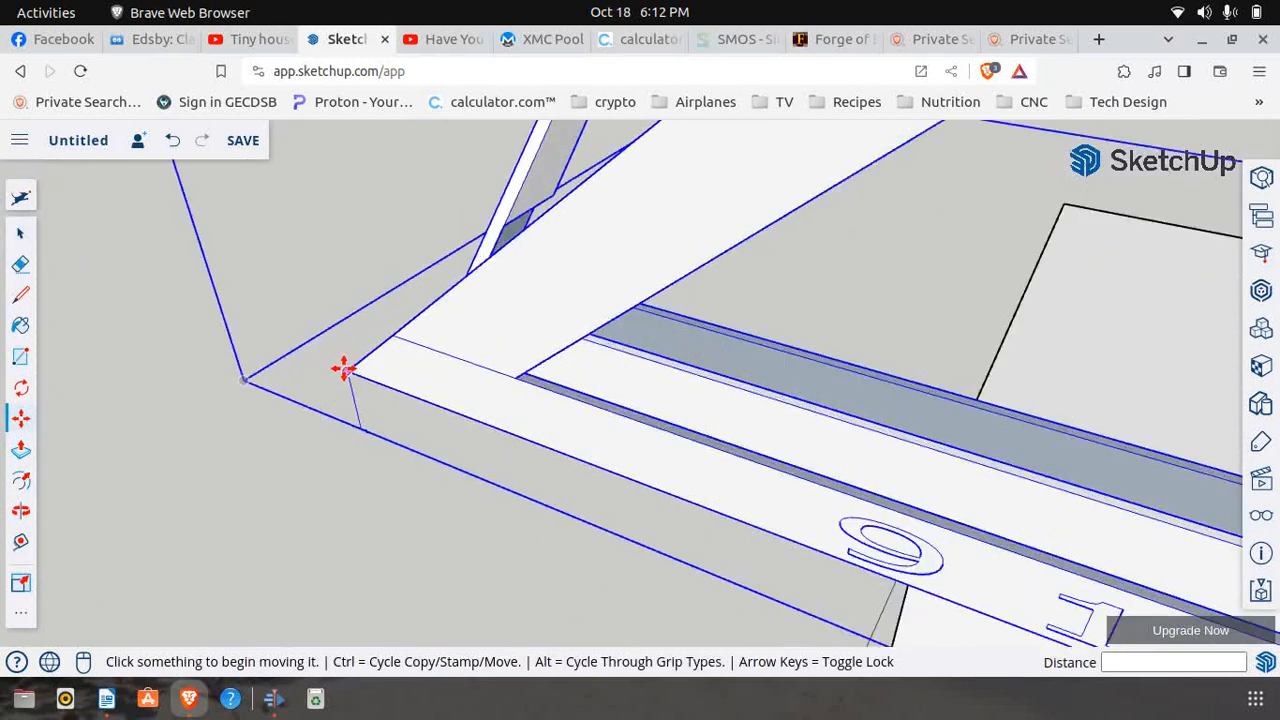
left_click(343, 369)
scroll(300, 323, "down", 8)
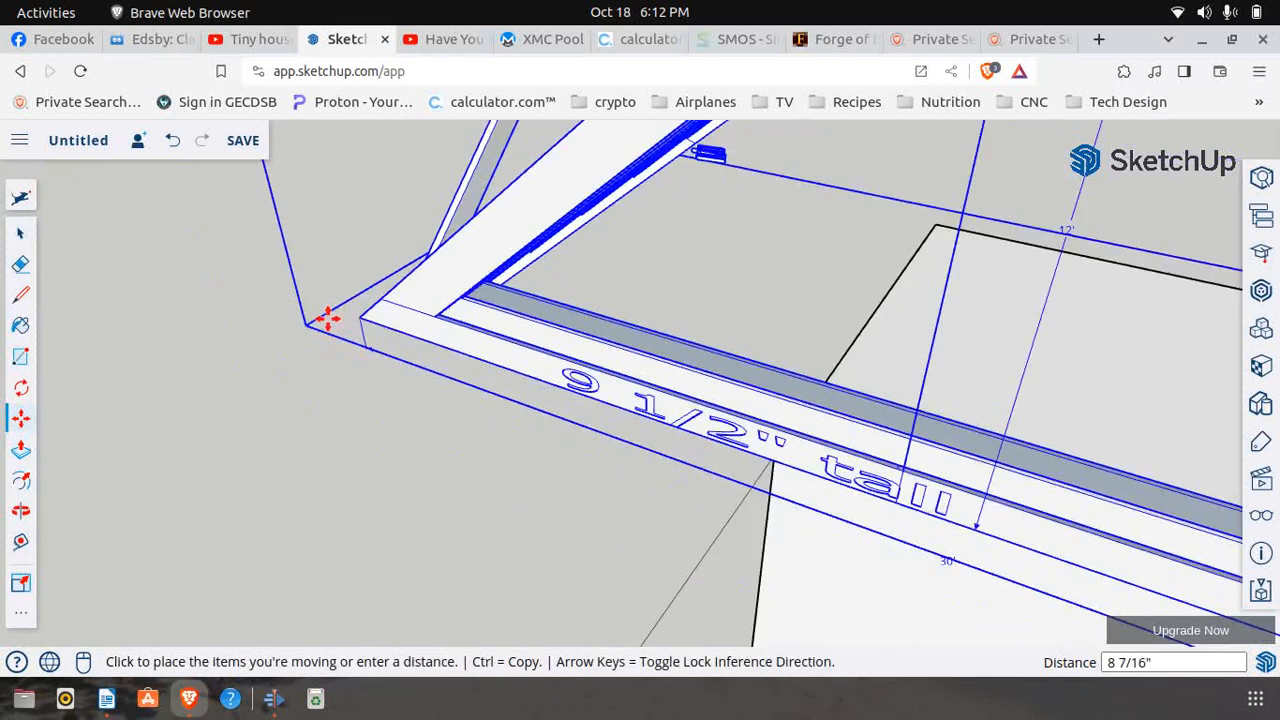
scroll(543, 362, "up", 7)
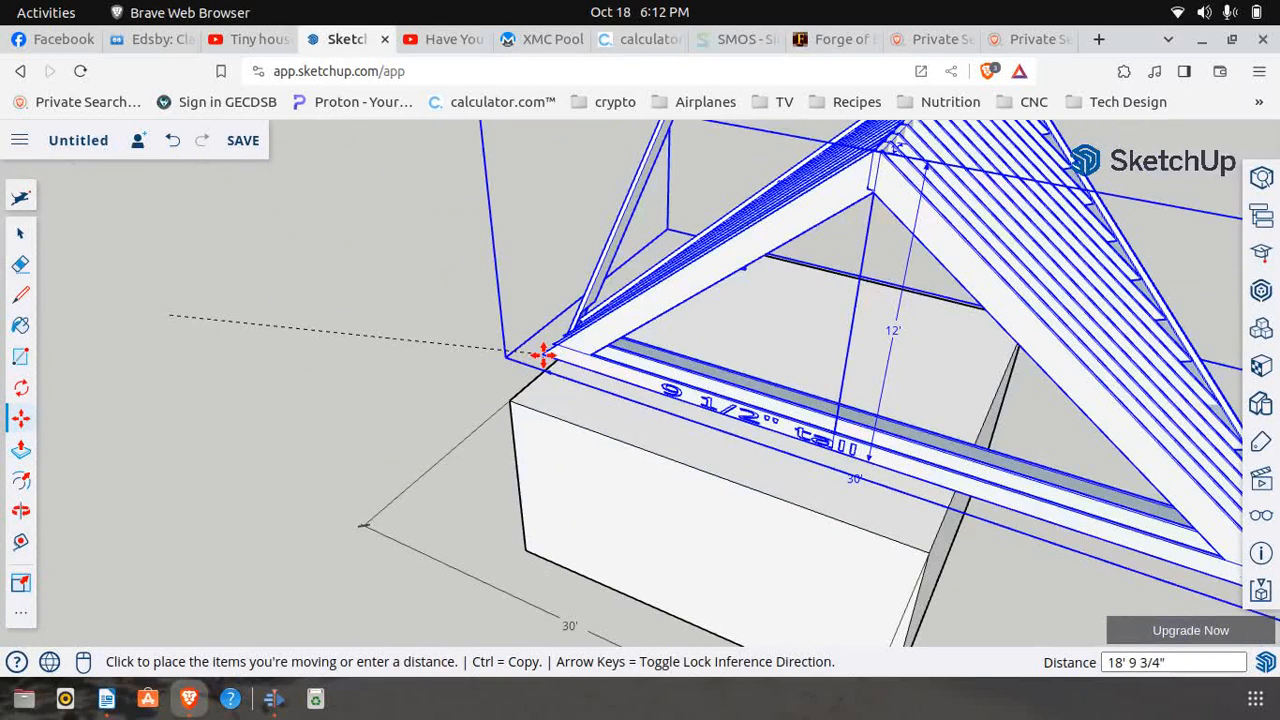
left_click(497, 416)
scroll(271, 354, "down", 7)
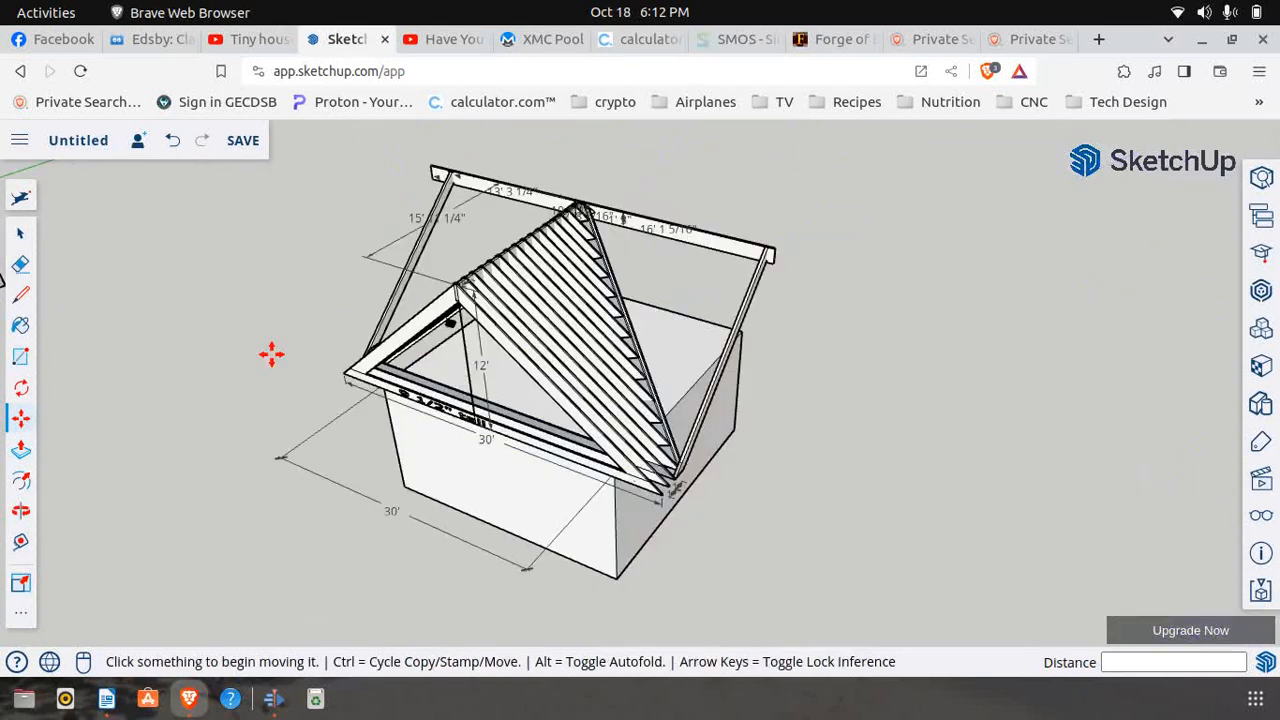
Move the A-frame by the opposite end of its front base edge onto the box's matching top corner.
scroll(271, 354, "up", 6)
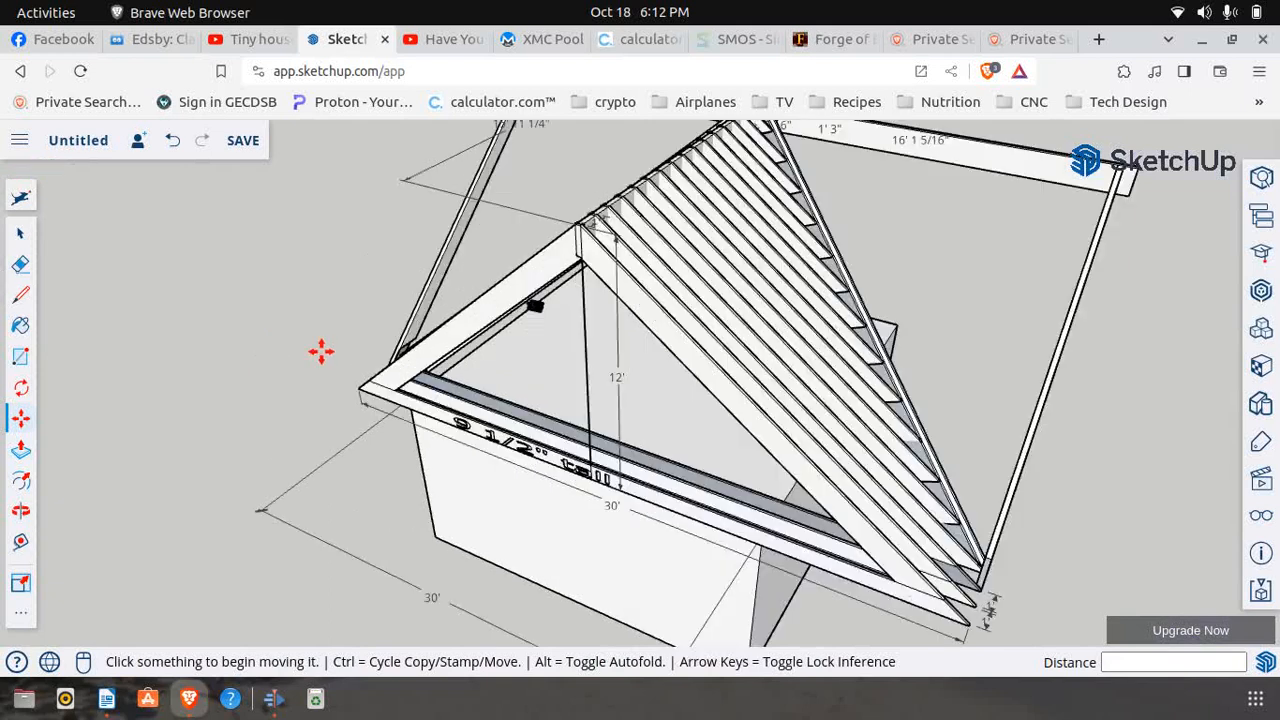
left_click(21, 508)
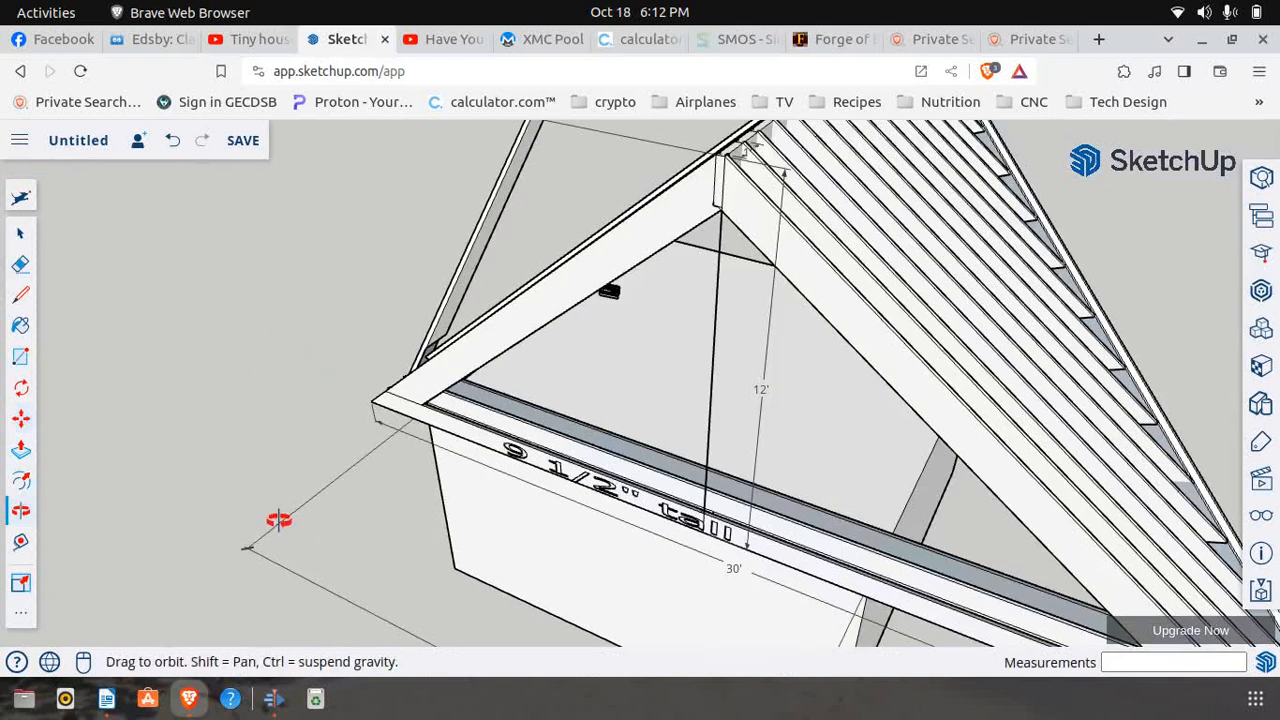
left_click_drag(334, 503, 671, 447)
key("m")
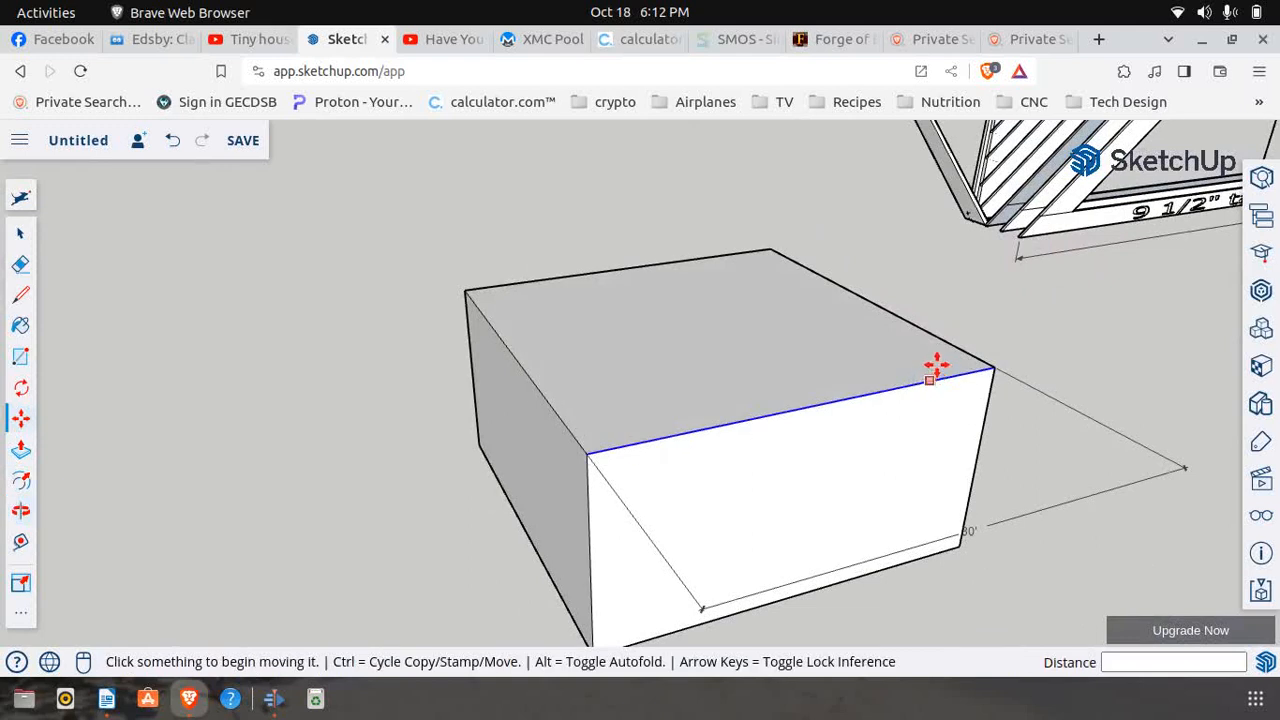
scroll(1035, 237, "up", 3)
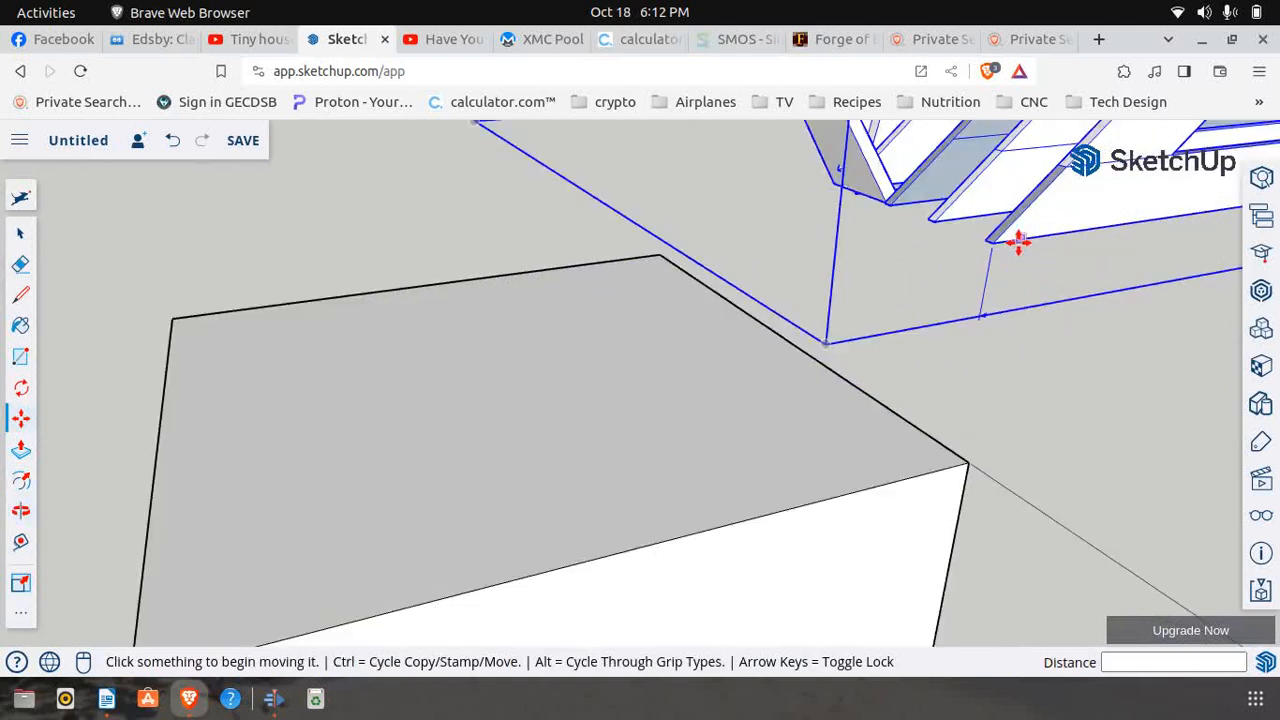
left_click(990, 242)
scroll(980, 251, "down", 5)
left_click(634, 413)
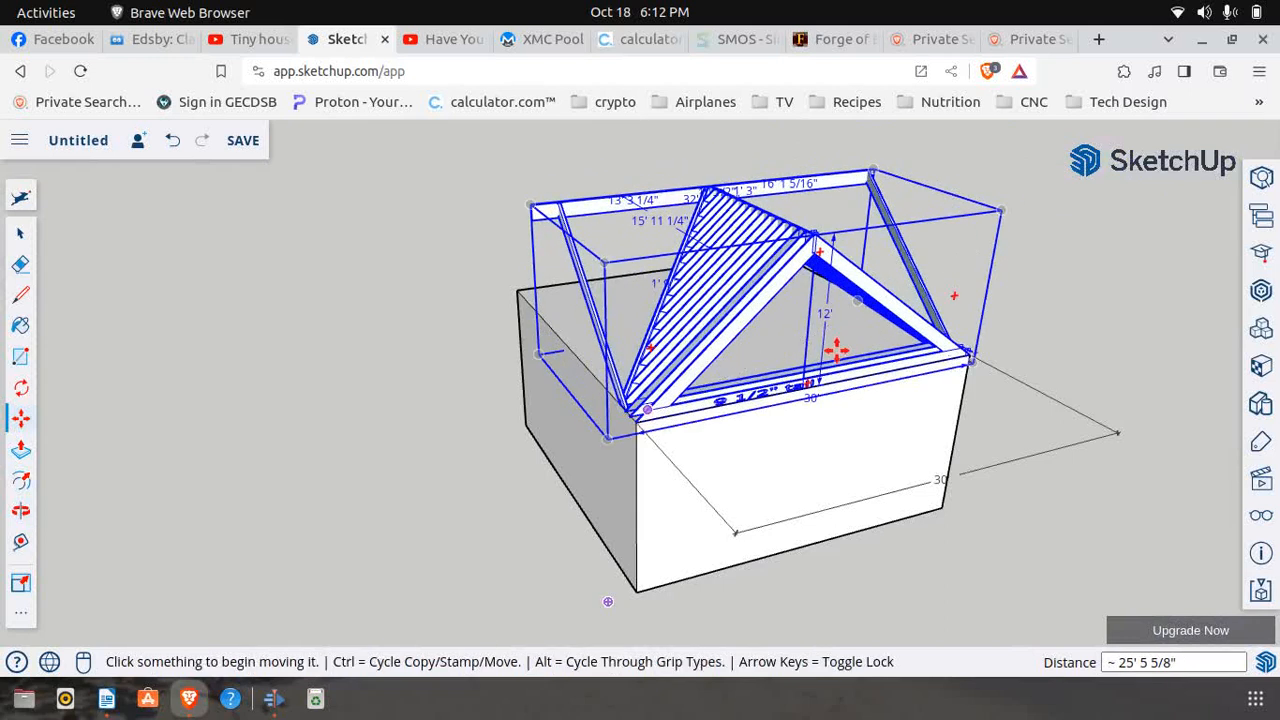
Inspect how the A-frame's front base corners line up with both front top corners of the box.
scroll(577, 417, "up", 4)
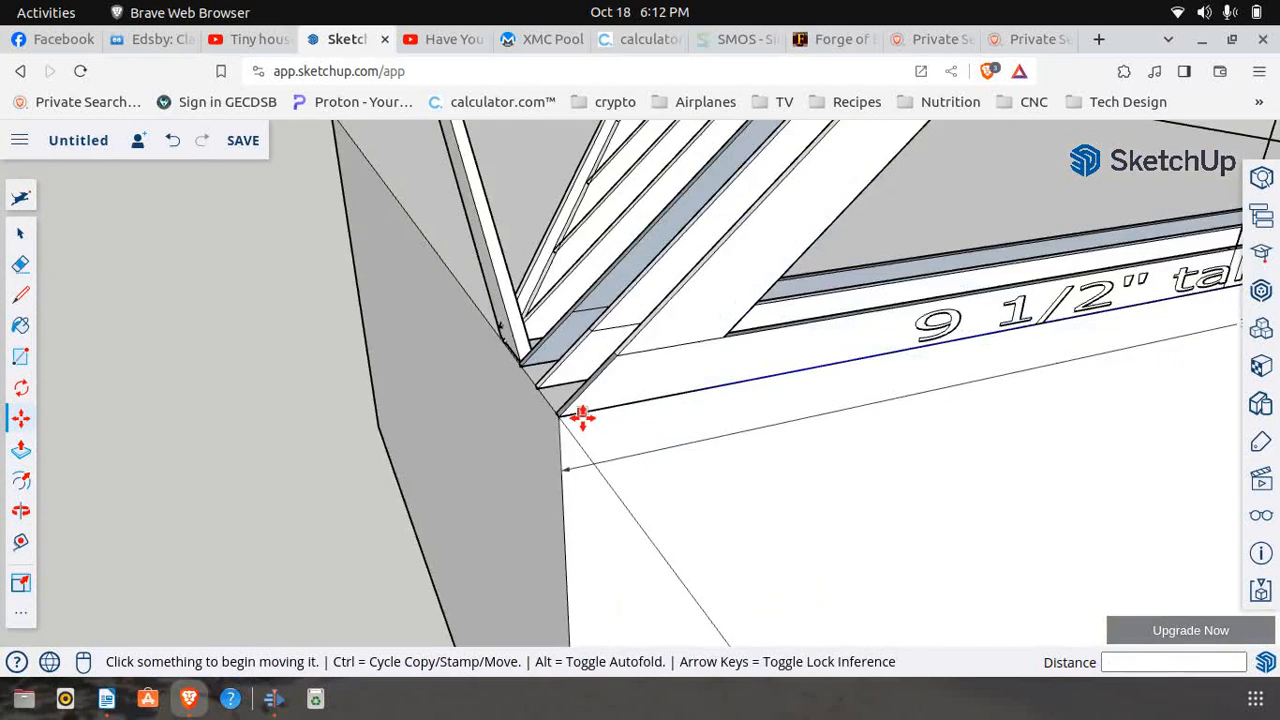
scroll(570, 418, "up", 3)
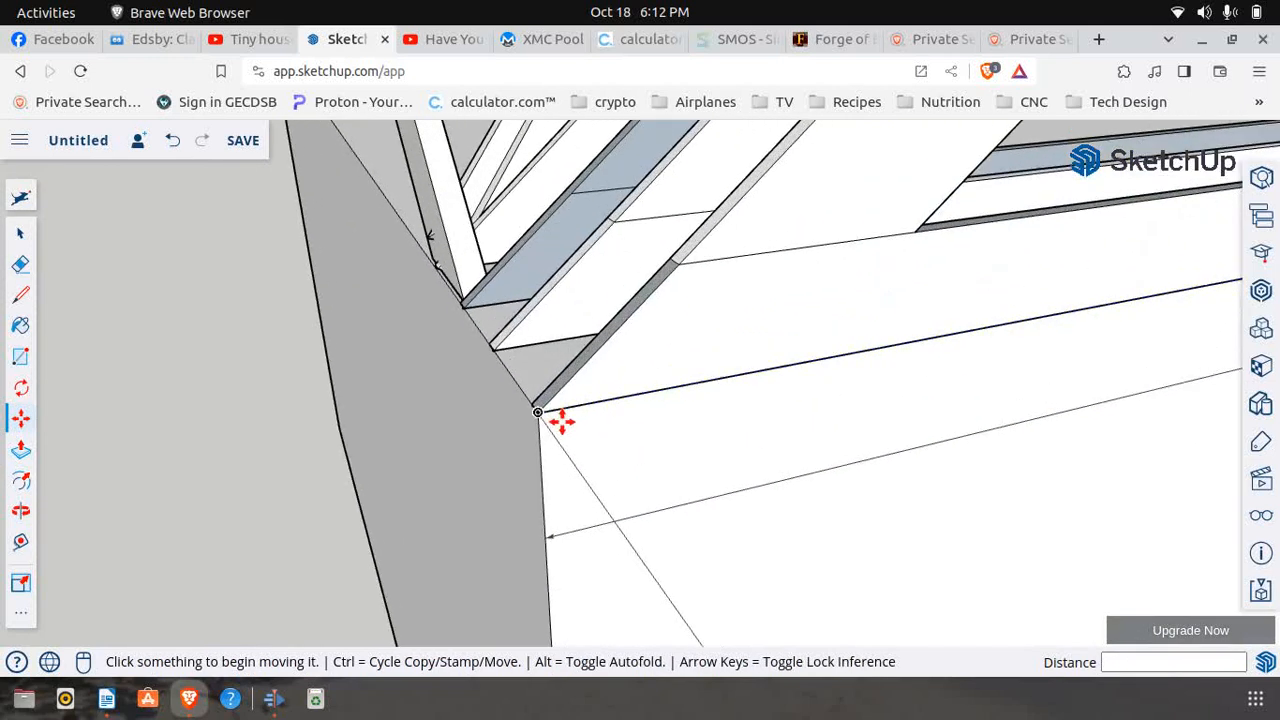
left_click(21, 511)
left_click_drag(629, 491, 614, 453)
scroll(270, 387, "down", 5)
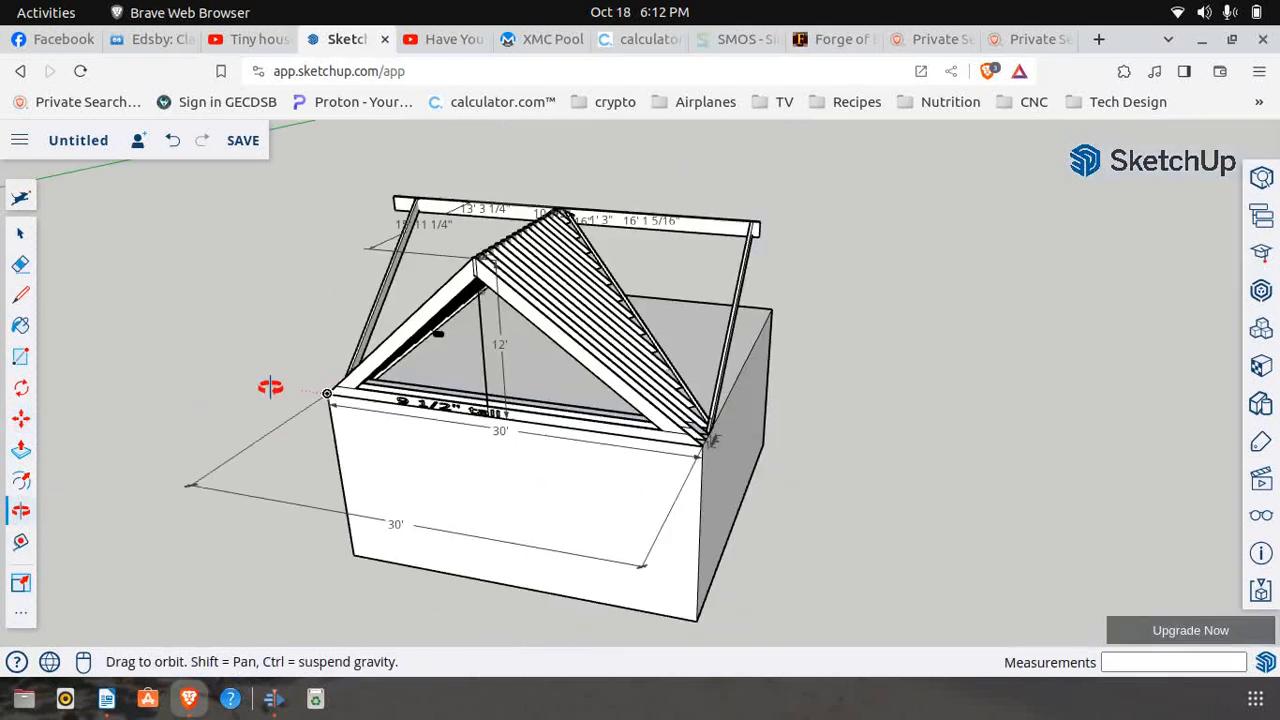
scroll(596, 462, "up", 6)
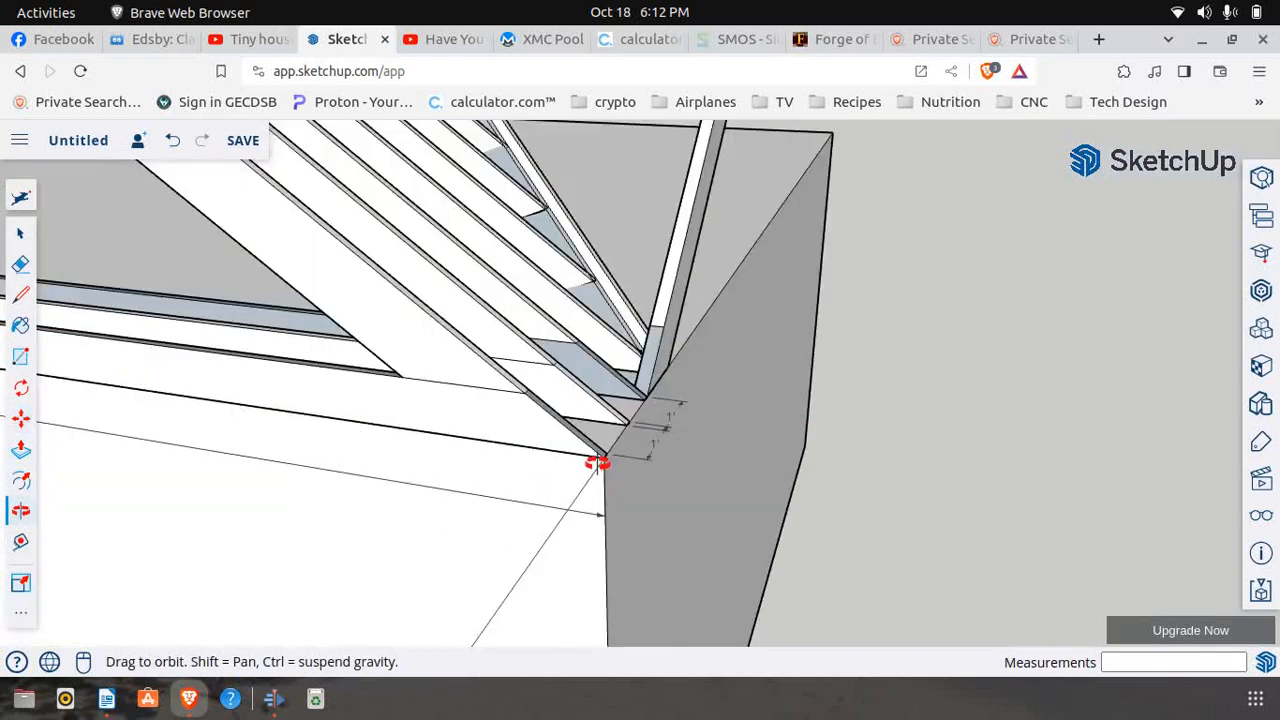
scroll(598, 466, "up", 6)
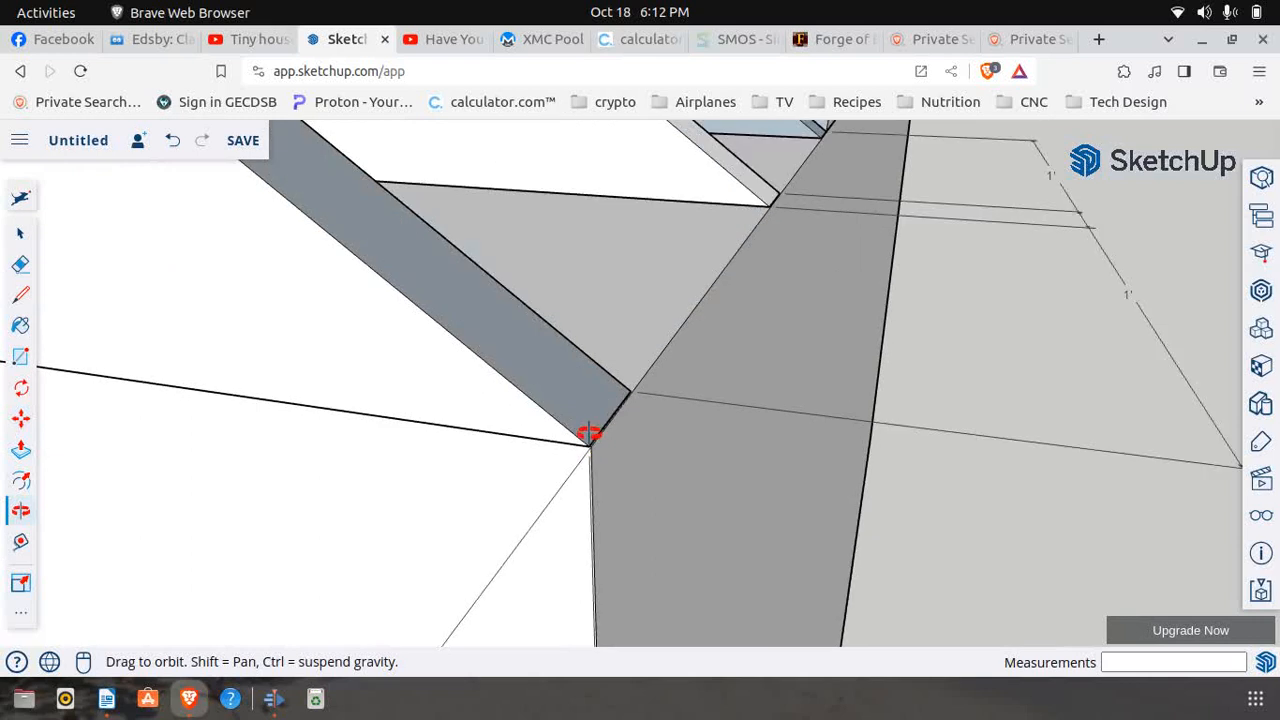
scroll(651, 498, "down", 3)
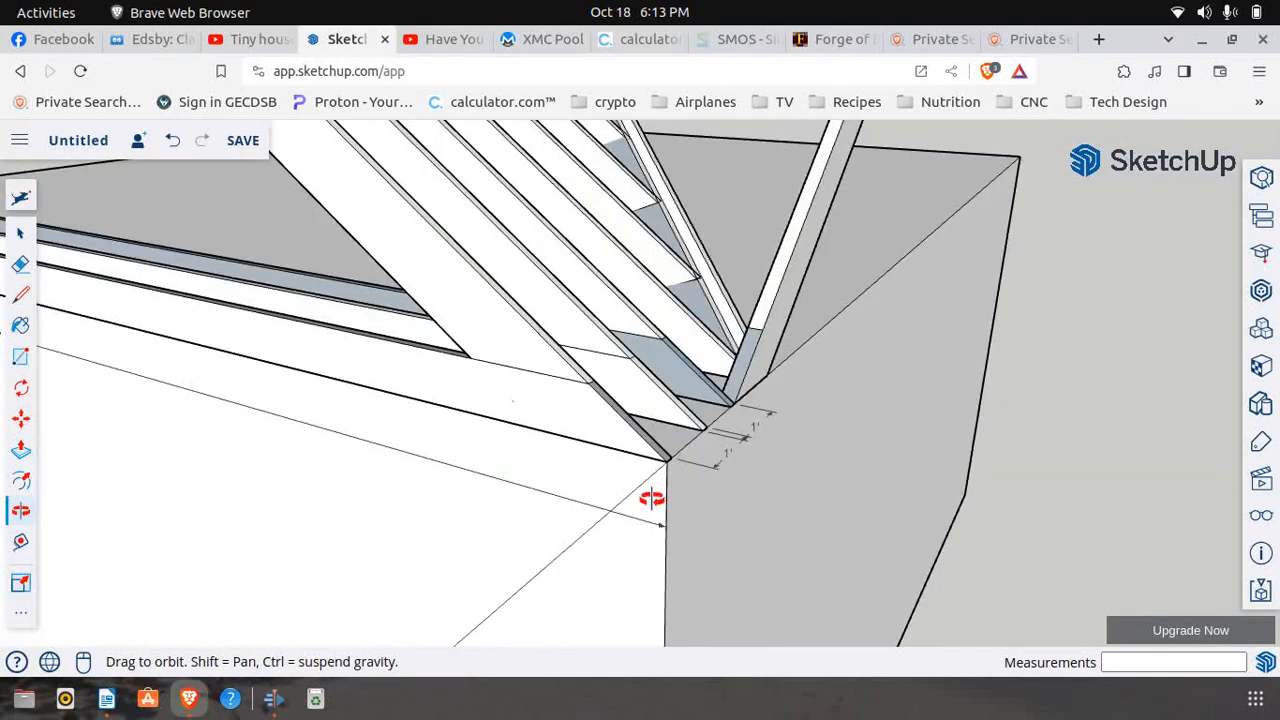
scroll(651, 498, "down", 5)
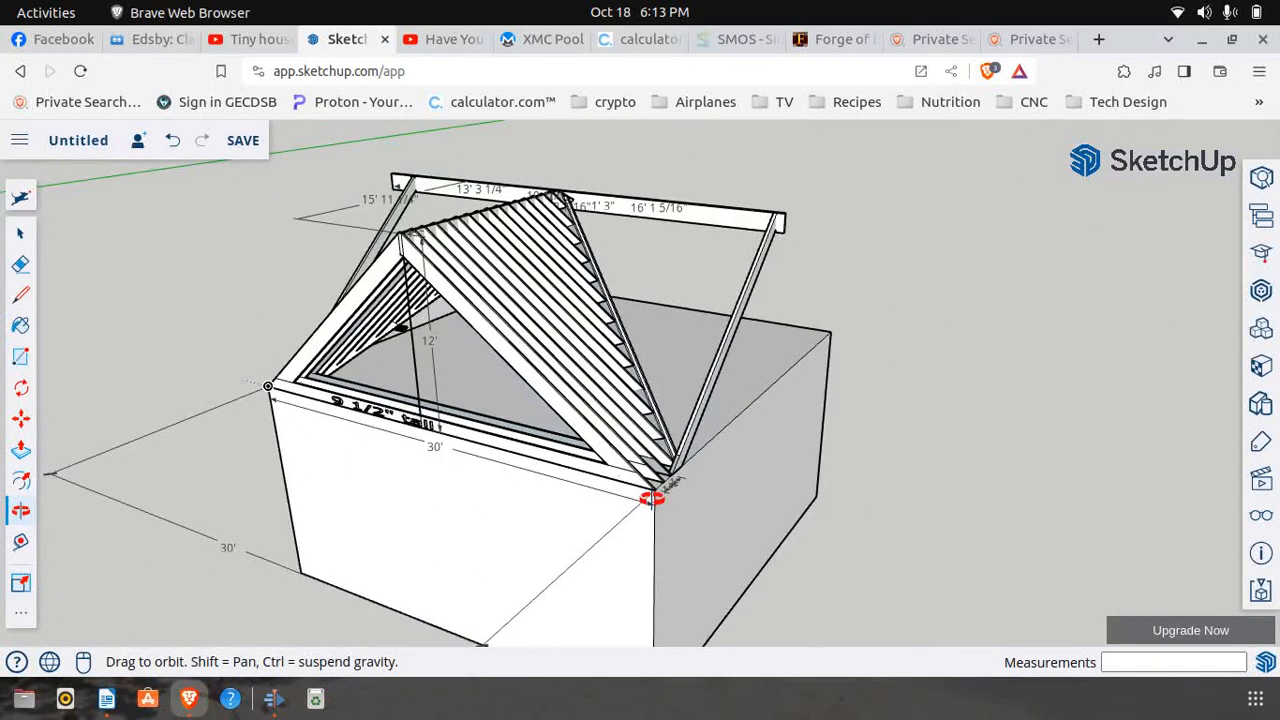